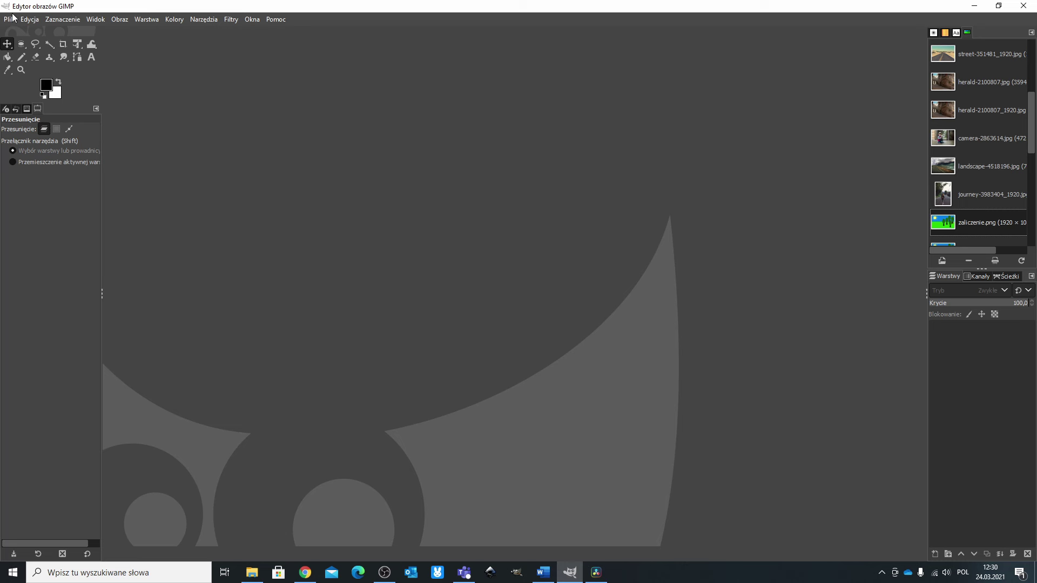
Step: Look at the toolbox settings in Preferences, then close it without saving changes
{"action": "left_click", "coordinate": [29, 20]}
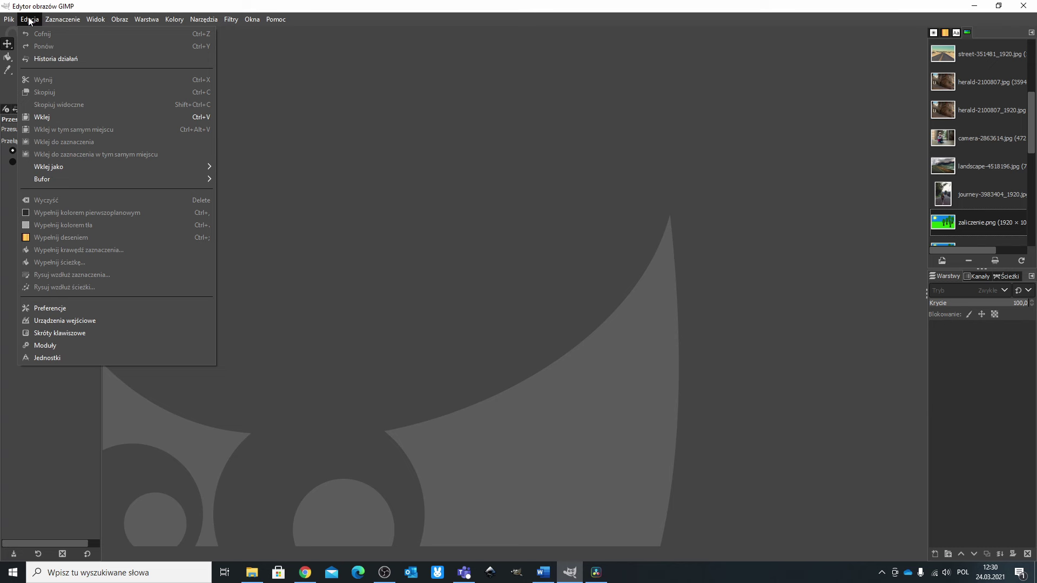
{"action": "left_click", "coordinate": [56, 307]}
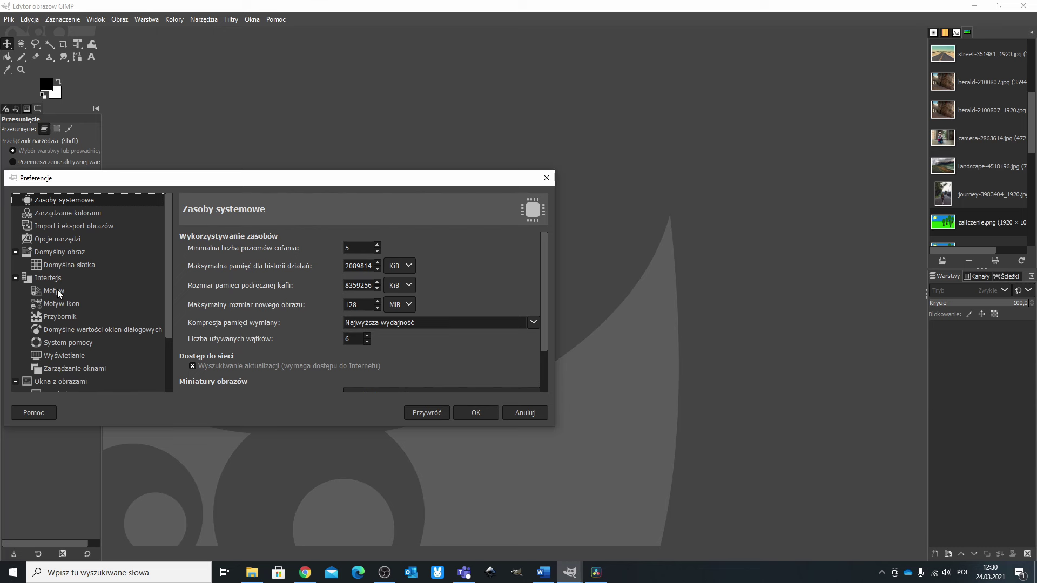
{"action": "left_click", "coordinate": [67, 315]}
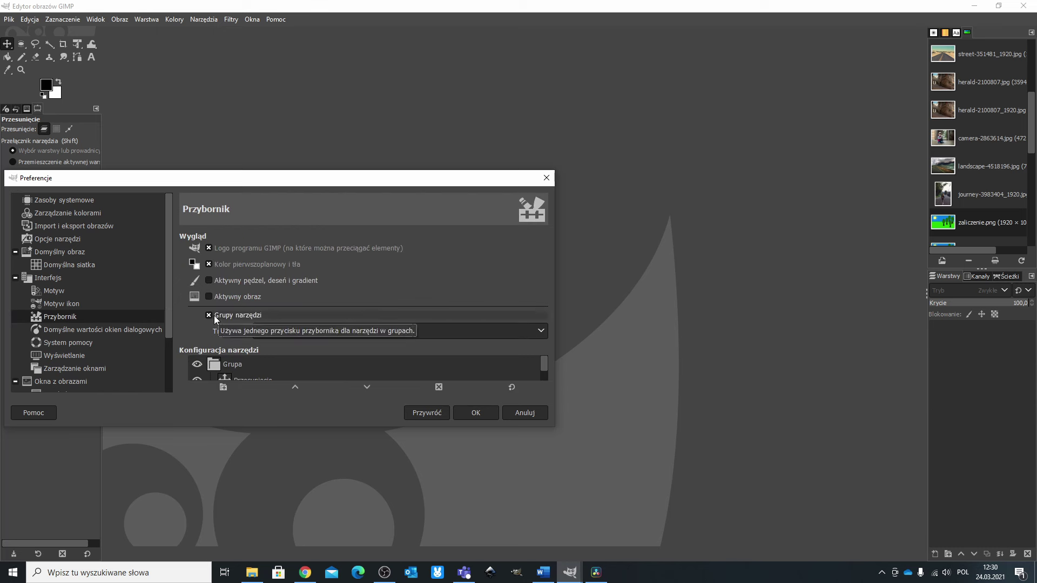
{"action": "left_click", "coordinate": [526, 414]}
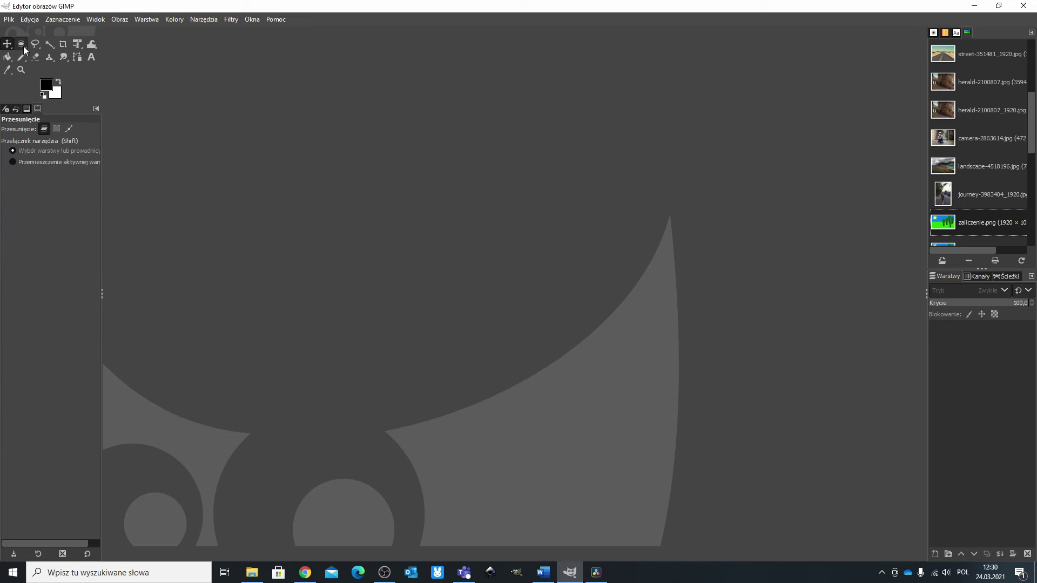
Step: Create a new blank white 1920×1080 image
{"action": "left_click", "coordinate": [9, 19]}
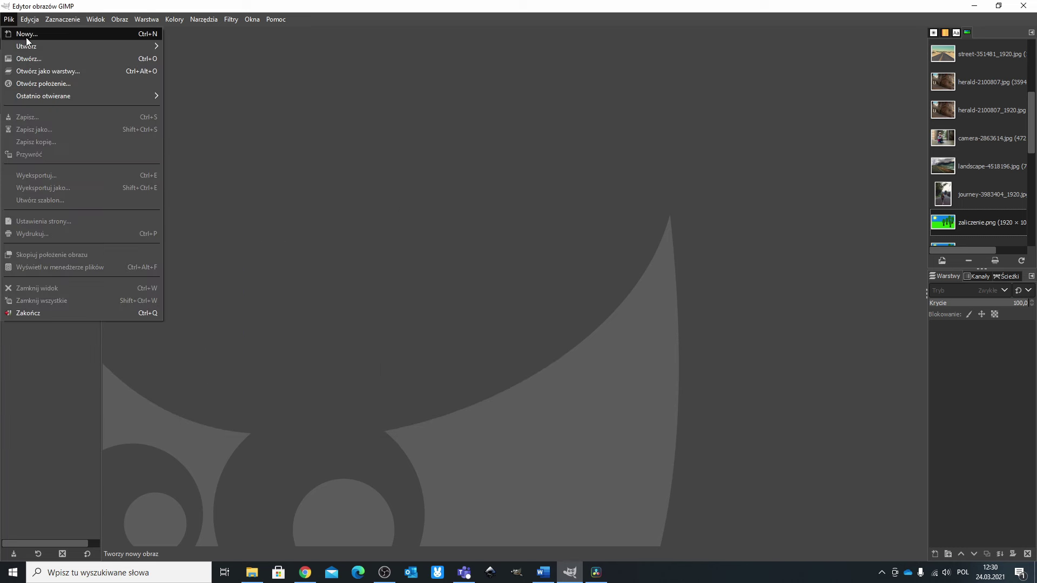
{"action": "left_click", "coordinate": [27, 37]}
{"action": "left_click", "coordinate": [135, 166]}
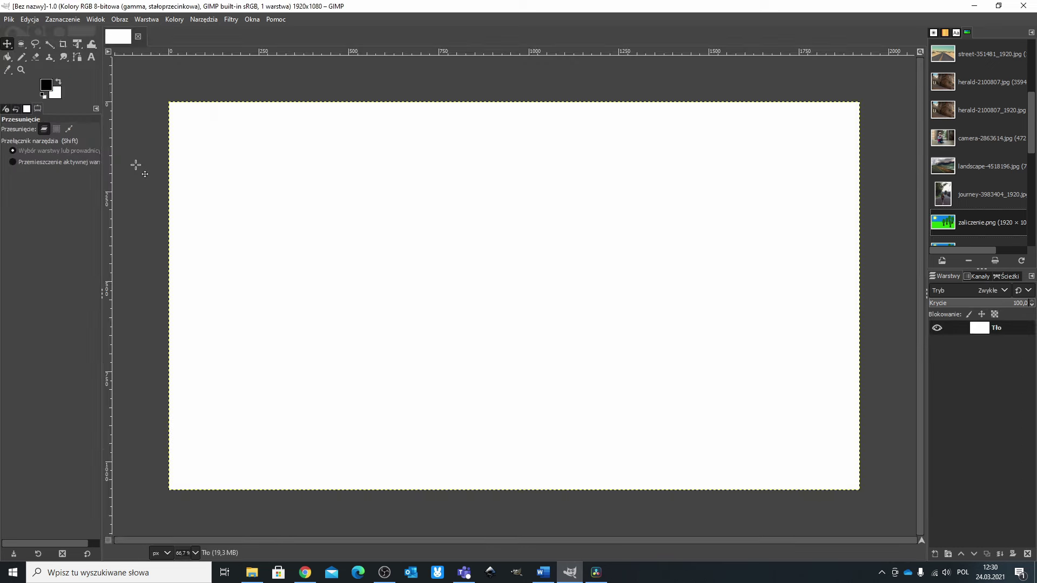
Step: Draw a tall rectangular selection on the left side of the canvas with Rectangle Select
{"action": "right_click", "coordinate": [24, 44]}
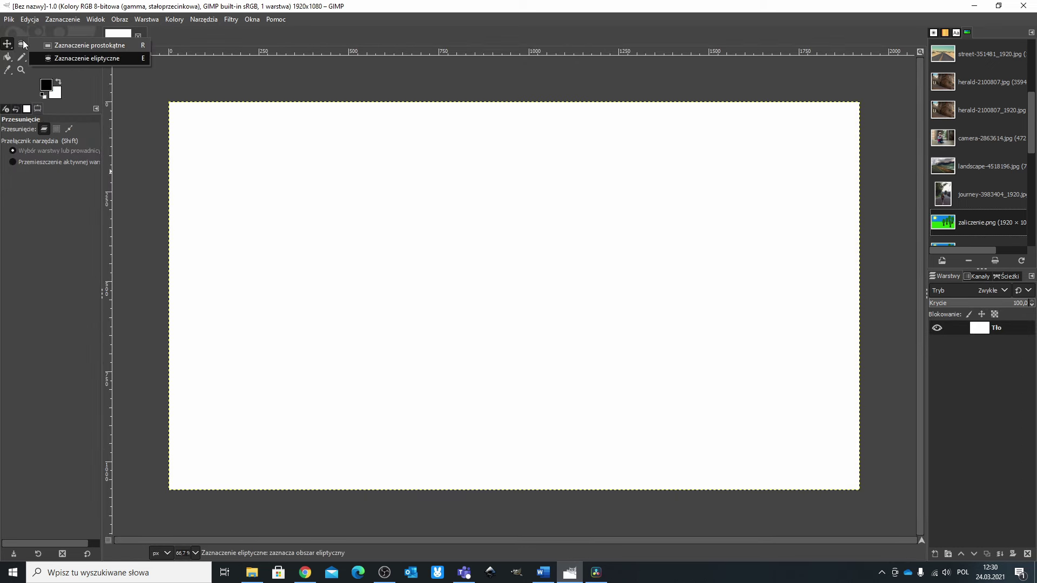
{"action": "left_click", "coordinate": [69, 48]}
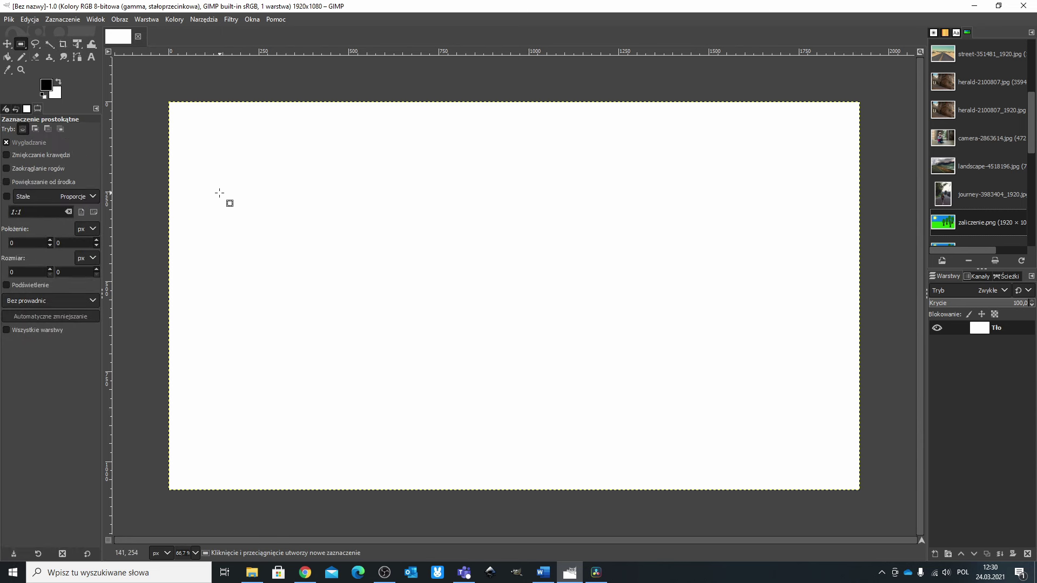
{"action": "mouse_move", "coordinate": [219, 193]}
{"action": "left_mouse_down"}
{"action": "mouse_move", "coordinate": [316, 338]}
{"action": "mouse_move", "coordinate": [313, 381]}
{"action": "left_mouse_up"}
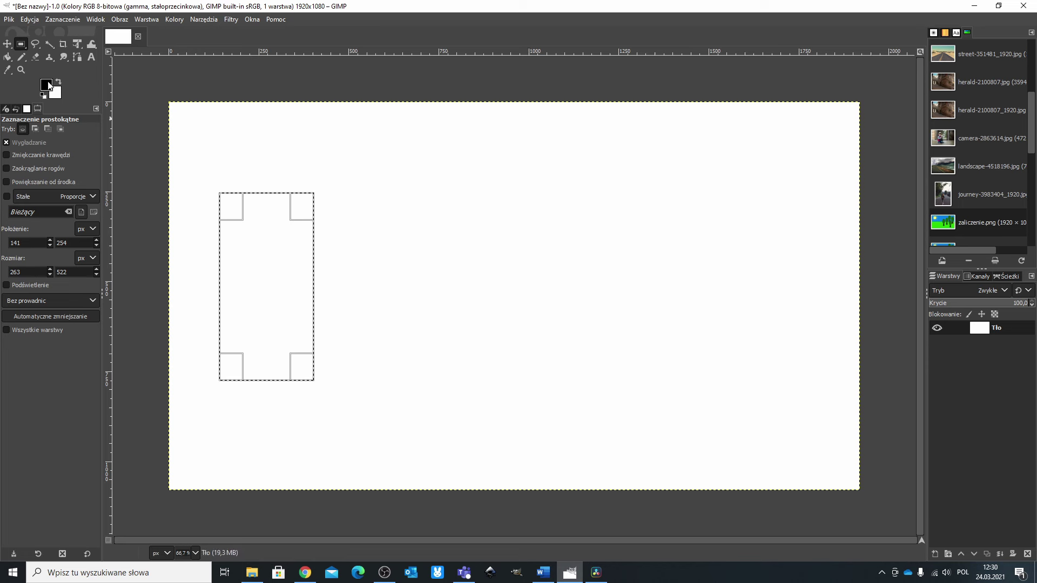
Step: Use Bucket Fill with dark red foreground colour 942525 to fill the rectangle
{"action": "left_click", "coordinate": [8, 57]}
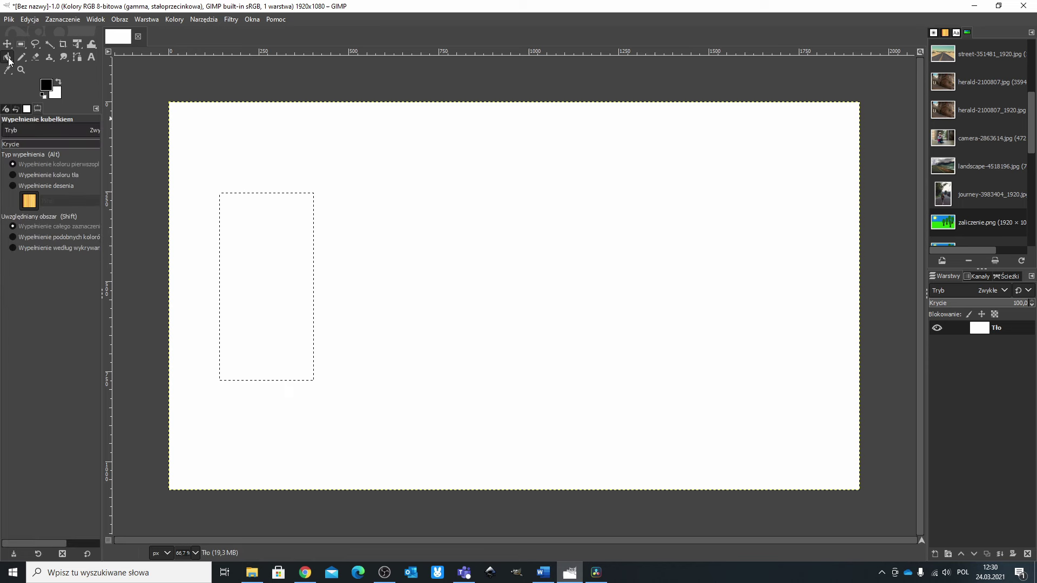
{"action": "left_click", "coordinate": [46, 86]}
{"action": "left_click", "coordinate": [93, 107]}
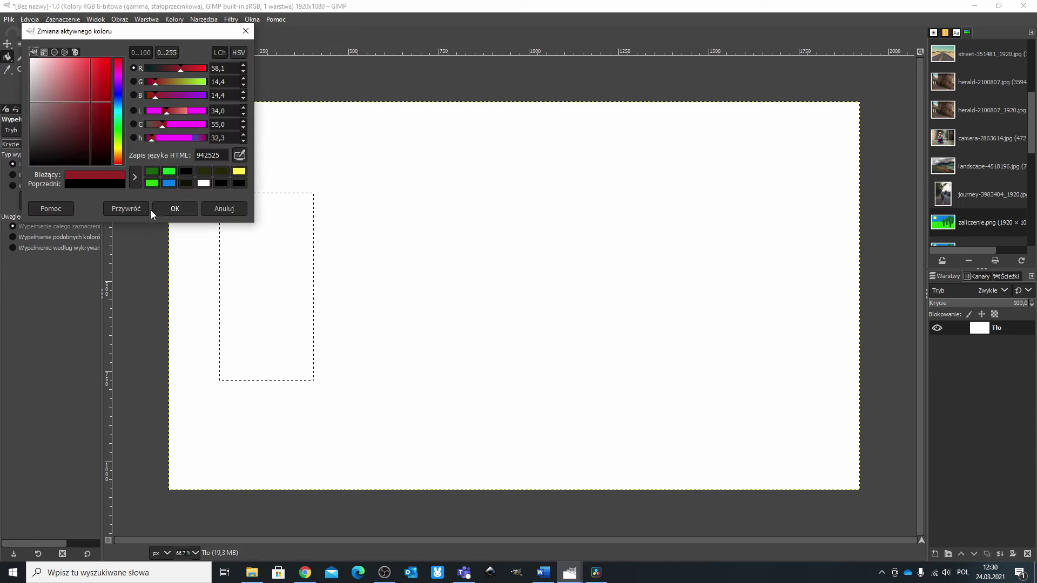
{"action": "left_click", "coordinate": [171, 207]}
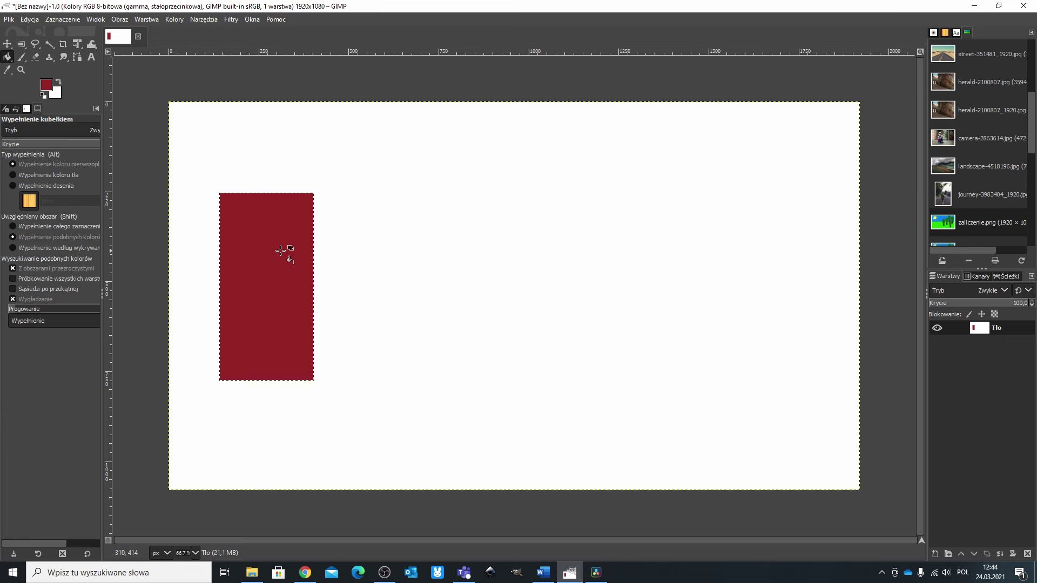
Step: Paint six dark Paintbrush streaks, straight and curved, across the red rectangle
{"action": "left_click", "coordinate": [22, 56]}
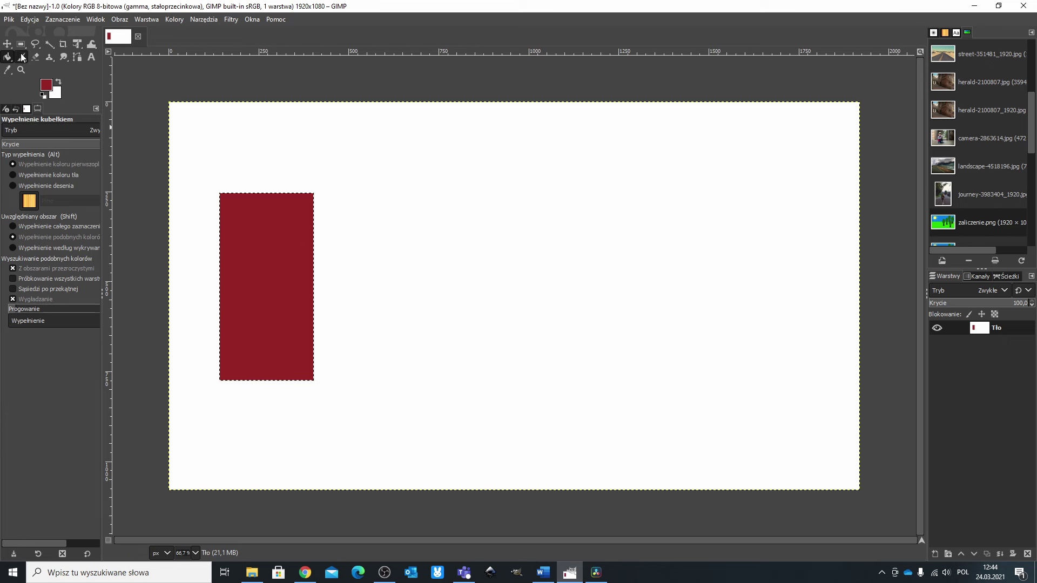
{"action": "left_click_drag", "start_coordinate": [194, 225], "coordinate": [469, 266]}
{"action": "mouse_move", "coordinate": [324, 297]}
{"action": "left_mouse_down"}
{"action": "mouse_move", "coordinate": [192, 308]}
{"action": "mouse_move", "coordinate": [507, 352]}
{"action": "mouse_move", "coordinate": [185, 283]}
{"action": "mouse_move", "coordinate": [335, 264]}
{"action": "left_mouse_up"}
{"action": "left_click_drag", "start_coordinate": [335, 277], "coordinate": [178, 258]}
{"action": "left_click_drag", "start_coordinate": [184, 219], "coordinate": [329, 220]}
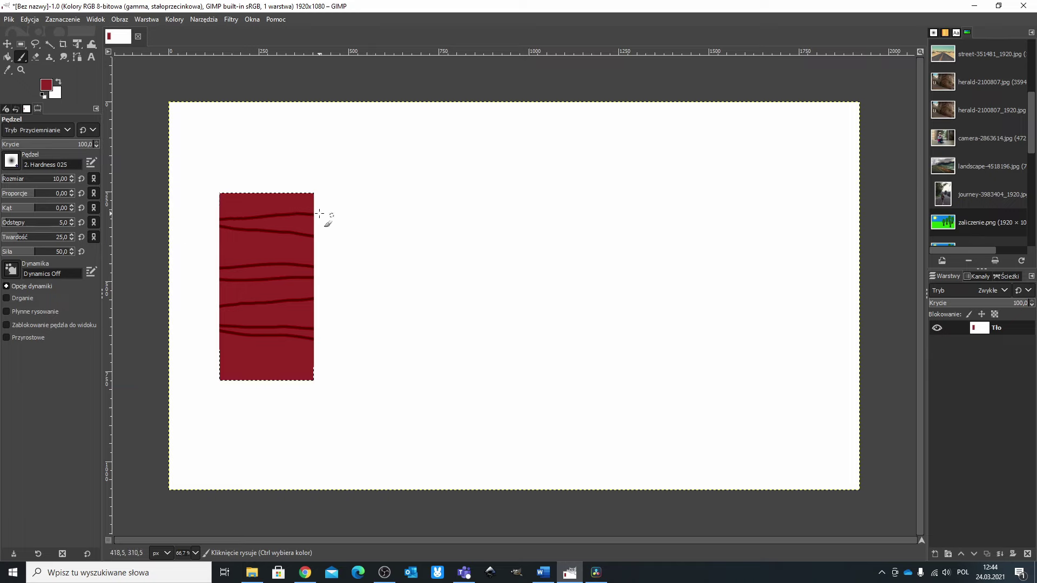
{"action": "mouse_move", "coordinate": [266, 174]}
{"action": "left_mouse_down"}
{"action": "mouse_move", "coordinate": [336, 294]}
{"action": "mouse_move", "coordinate": [183, 260]}
{"action": "left_mouse_up"}
{"action": "mouse_move", "coordinate": [184, 273]}
{"action": "left_mouse_down"}
{"action": "mouse_move", "coordinate": [363, 271]}
{"action": "mouse_move", "coordinate": [335, 250]}
{"action": "mouse_move", "coordinate": [280, 301]}
{"action": "mouse_move", "coordinate": [245, 359]}
{"action": "mouse_move", "coordinate": [275, 384]}
{"action": "left_mouse_up"}
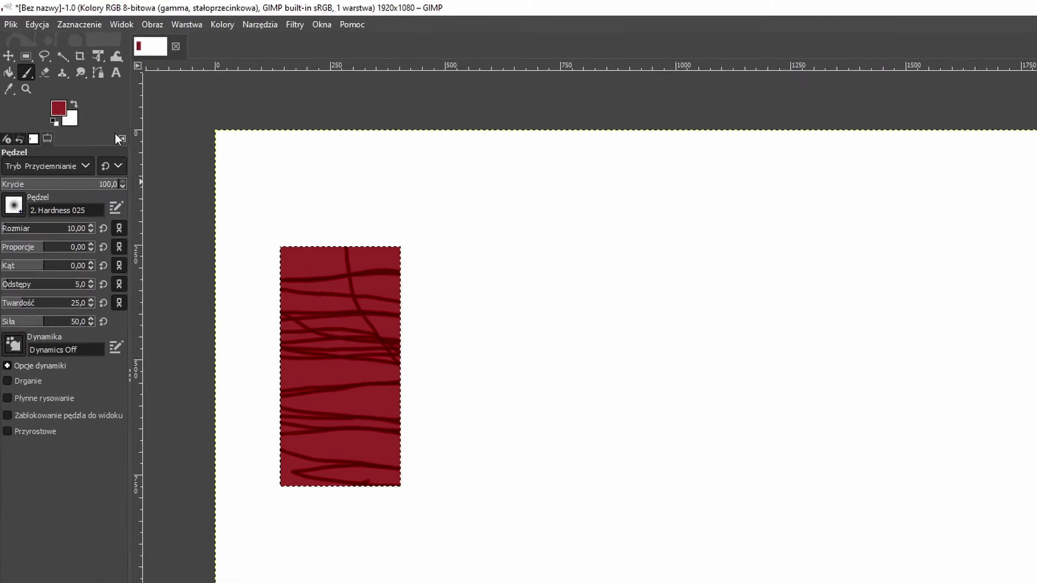
{"action": "left_click", "coordinate": [23, 48]}
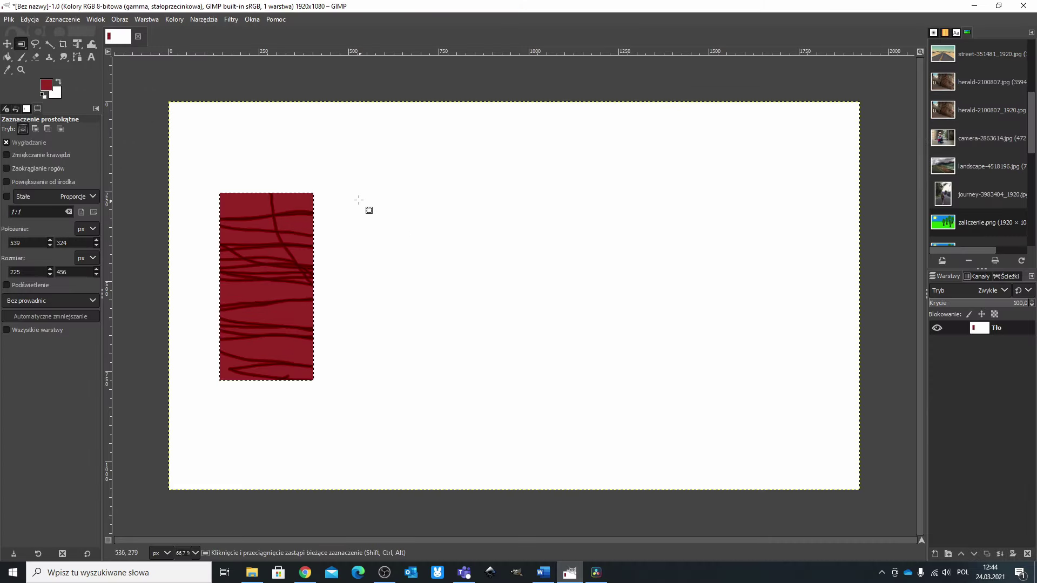
Step: Try several rectangle selections, then add a second overlapping rectangle in Add mode
{"action": "left_click_drag", "start_coordinate": [351, 191], "coordinate": [457, 377]}
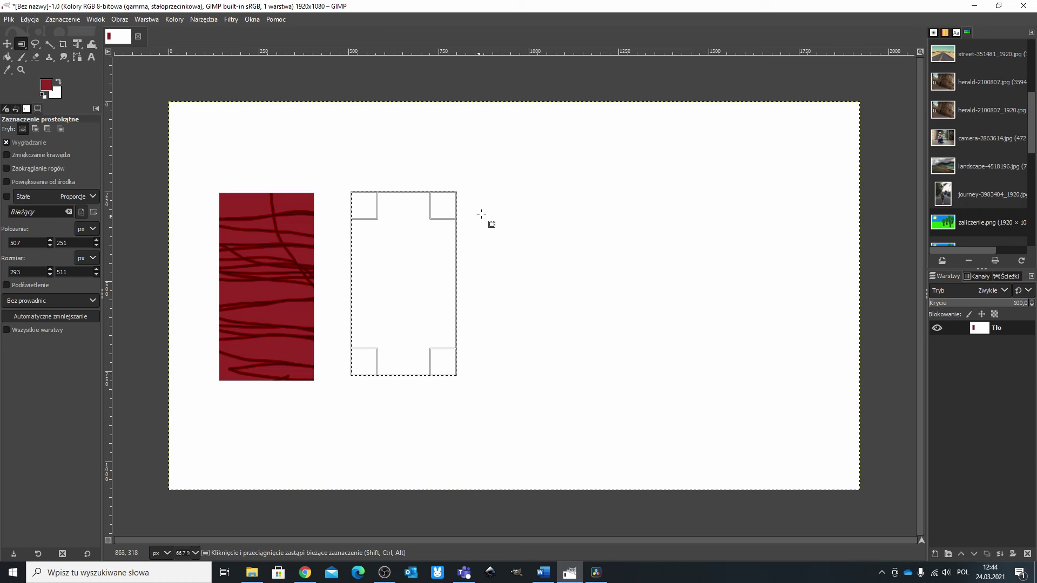
{"action": "left_click_drag", "start_coordinate": [491, 194], "coordinate": [605, 388]}
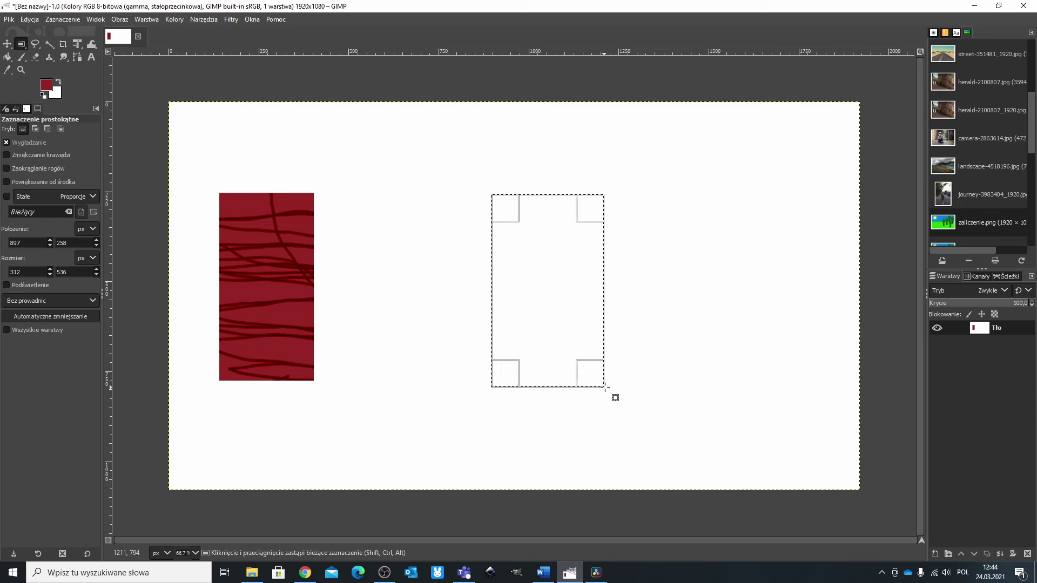
{"action": "left_click_drag", "start_coordinate": [640, 182], "coordinate": [711, 387]}
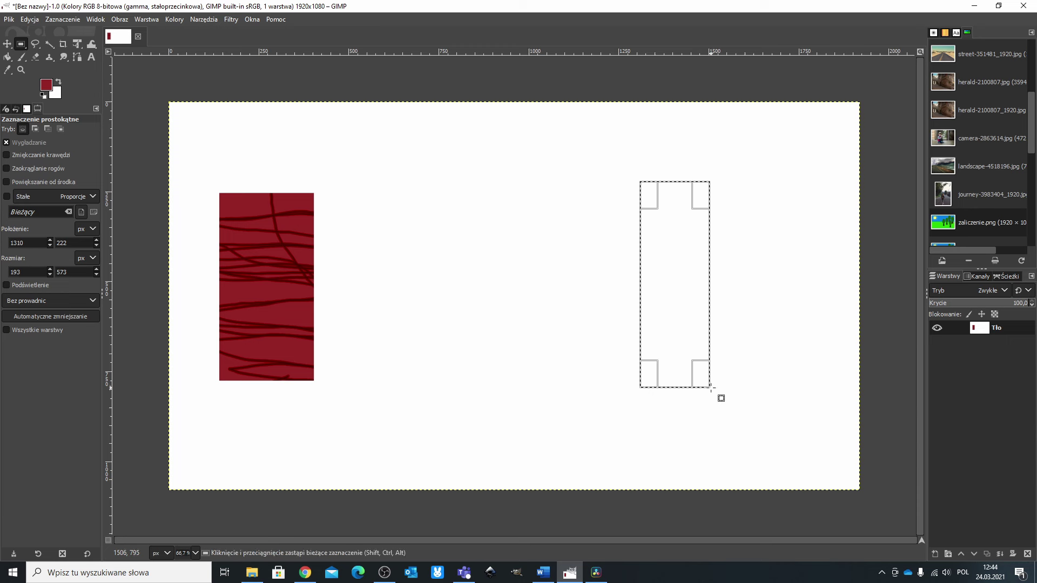
{"action": "left_click_drag", "start_coordinate": [406, 215], "coordinate": [504, 395]}
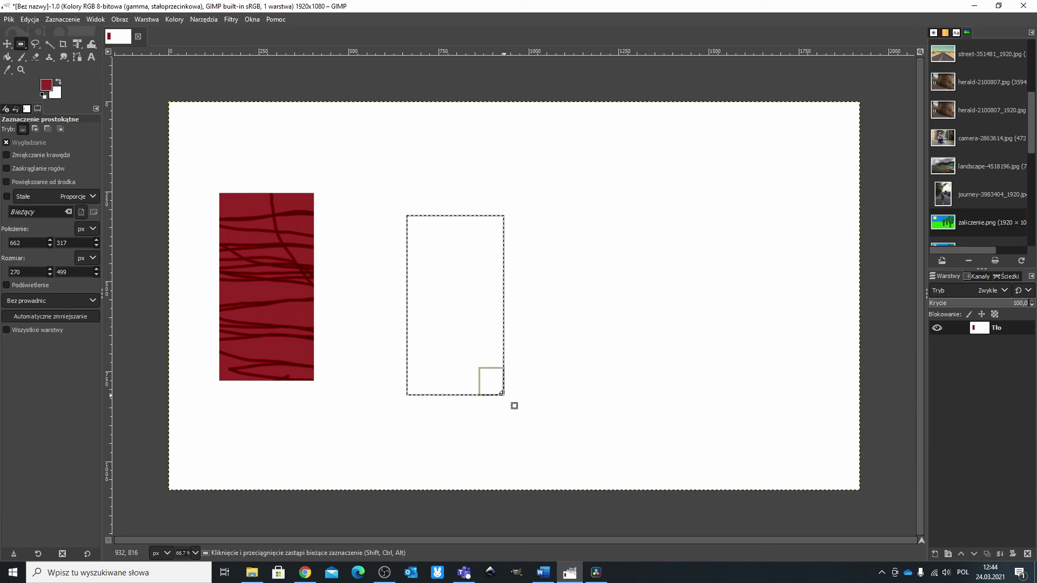
{"action": "left_click", "coordinate": [35, 129]}
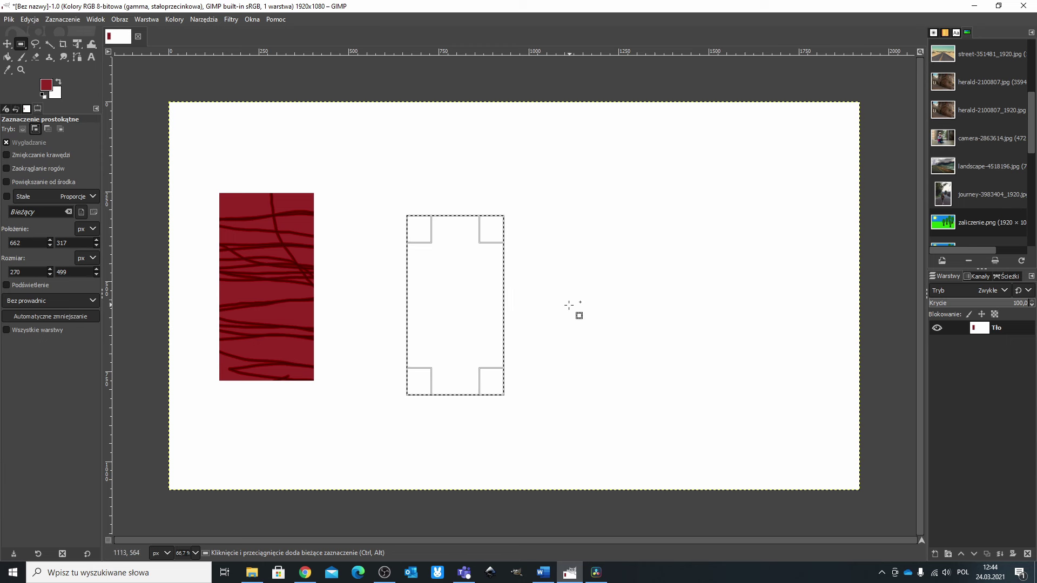
{"action": "left_click_drag", "start_coordinate": [563, 297], "coordinate": [473, 455]}
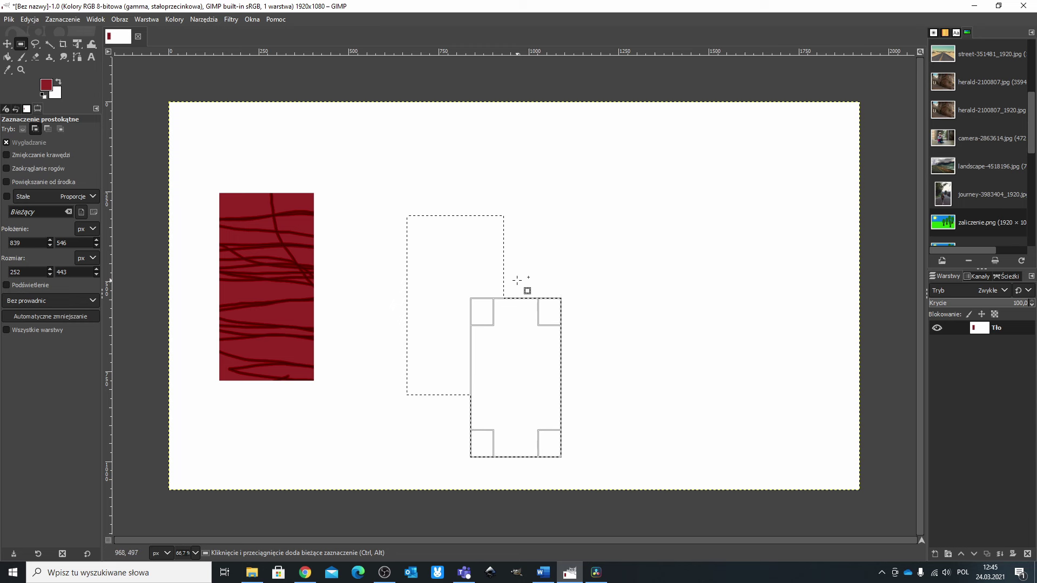
Step: Cut a circular notch from the selection's top edge with Ellipse Select in Subtract mode
{"action": "left_click", "coordinate": [23, 49]}
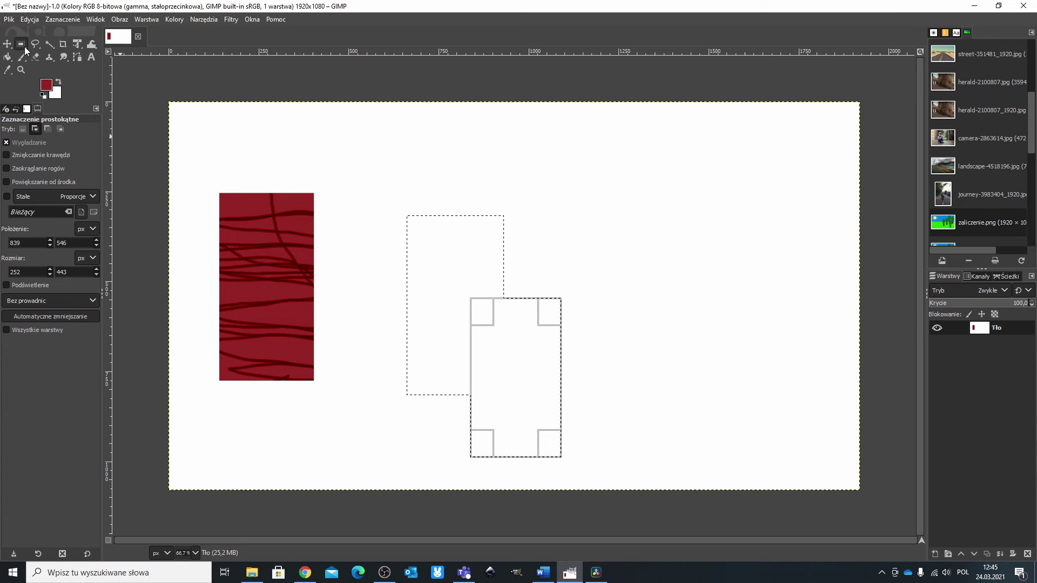
{"action": "key", "text": "e"}
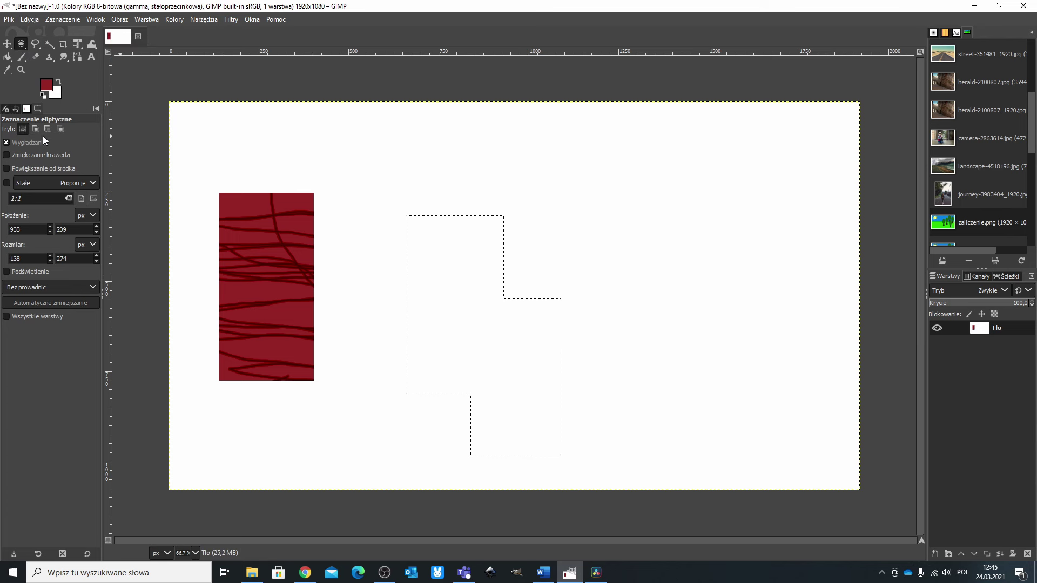
{"action": "left_click", "coordinate": [47, 129]}
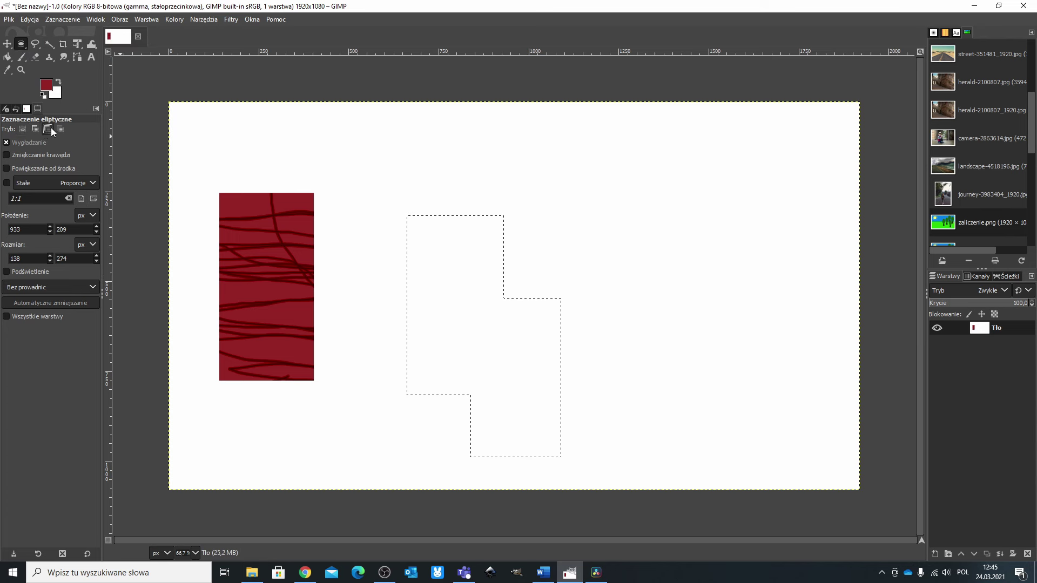
{"action": "left_click_drag", "start_coordinate": [460, 191], "coordinate": [528, 261]}
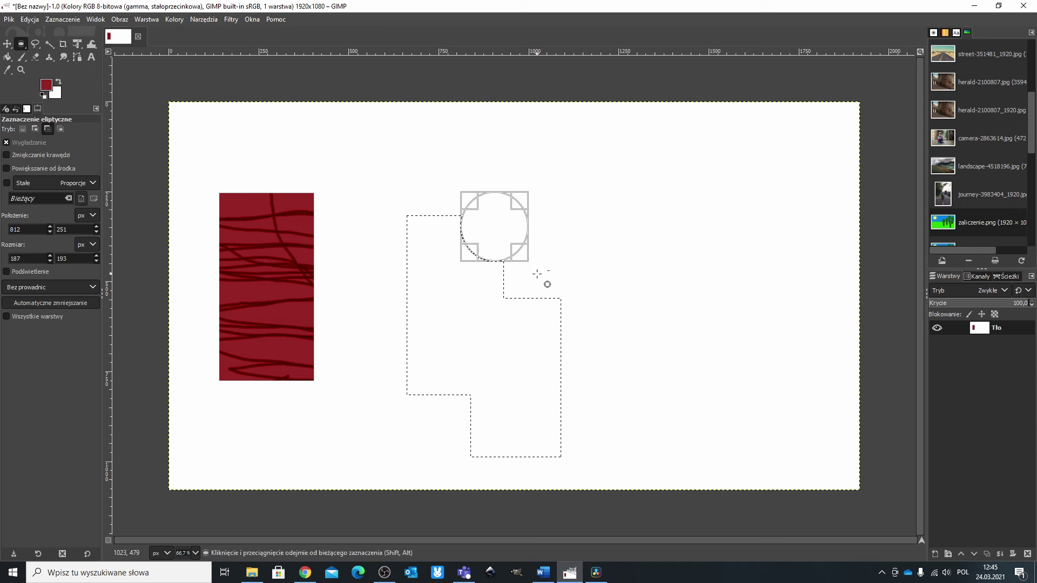
Step: Bucket-fill the notched stepped selection with dark red
{"action": "left_click", "coordinate": [7, 56]}
{"action": "left_click", "coordinate": [483, 343]}
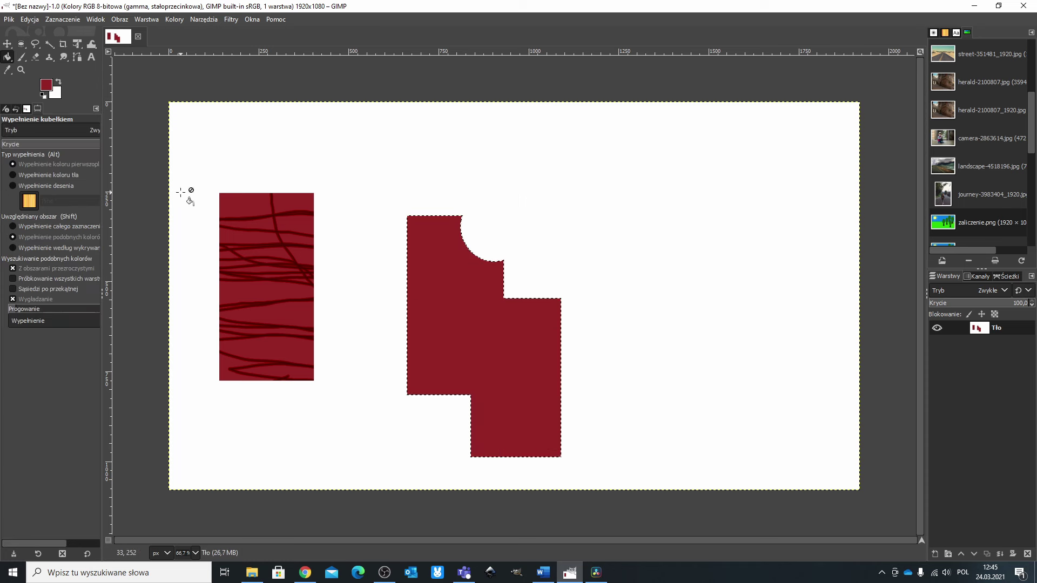
{"action": "left_click", "coordinate": [21, 44]}
Step: Intersect the selection with an oval over the red shape and bucket-fill it green
{"action": "left_click", "coordinate": [61, 128]}
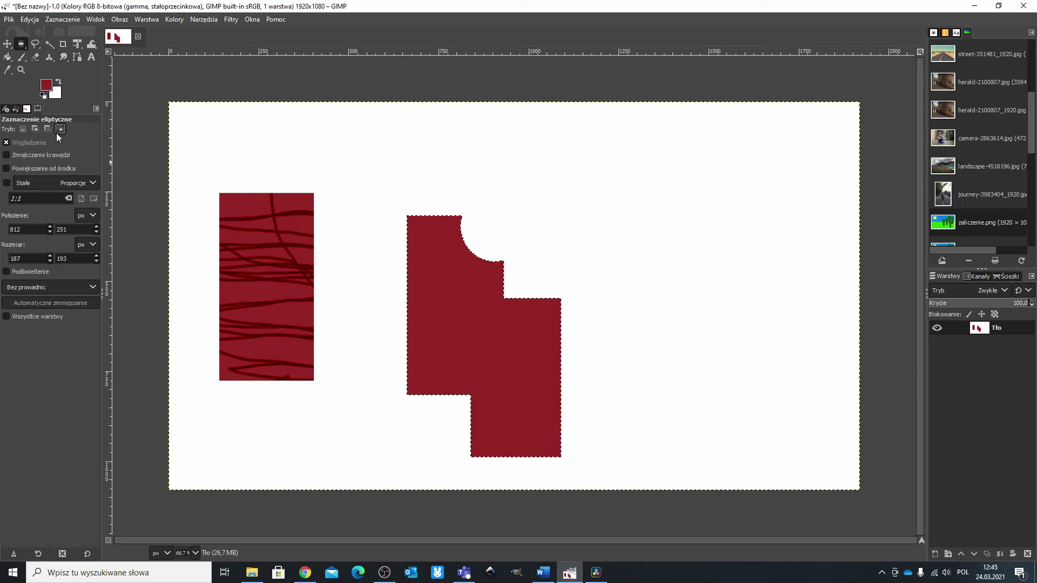
{"action": "left_click_drag", "start_coordinate": [442, 285], "coordinate": [531, 412]}
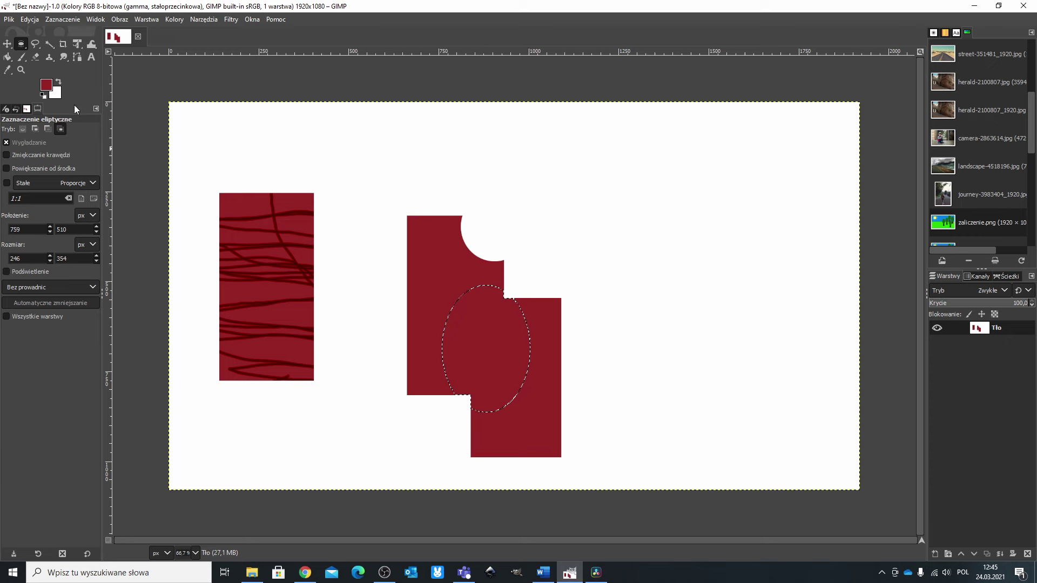
{"action": "left_click", "coordinate": [46, 84]}
{"action": "left_click", "coordinate": [214, 169]}
{"action": "left_click", "coordinate": [171, 204]}
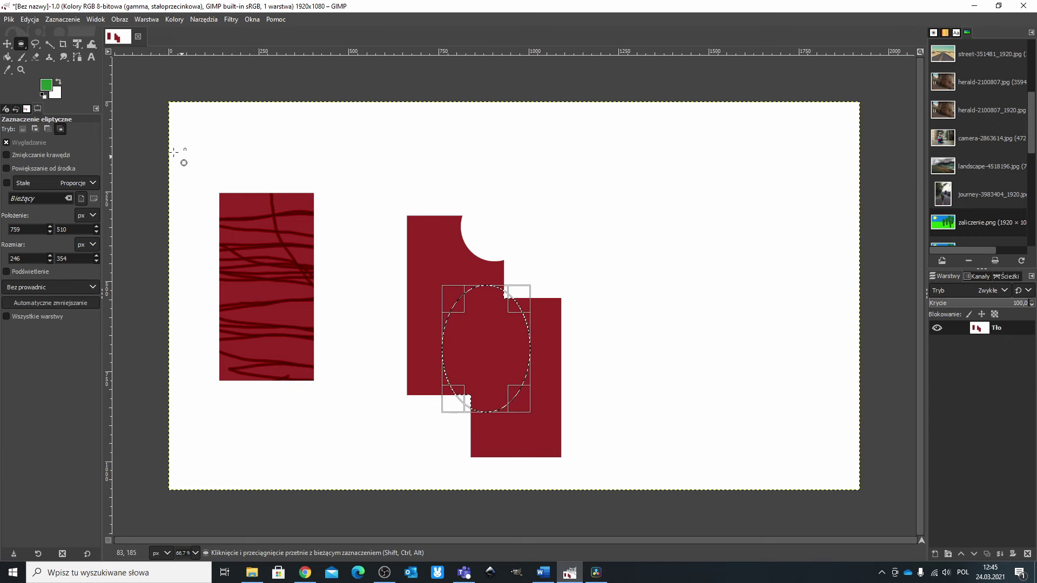
{"action": "key", "text": "shift+b"}
{"action": "left_click", "coordinate": [492, 350]}
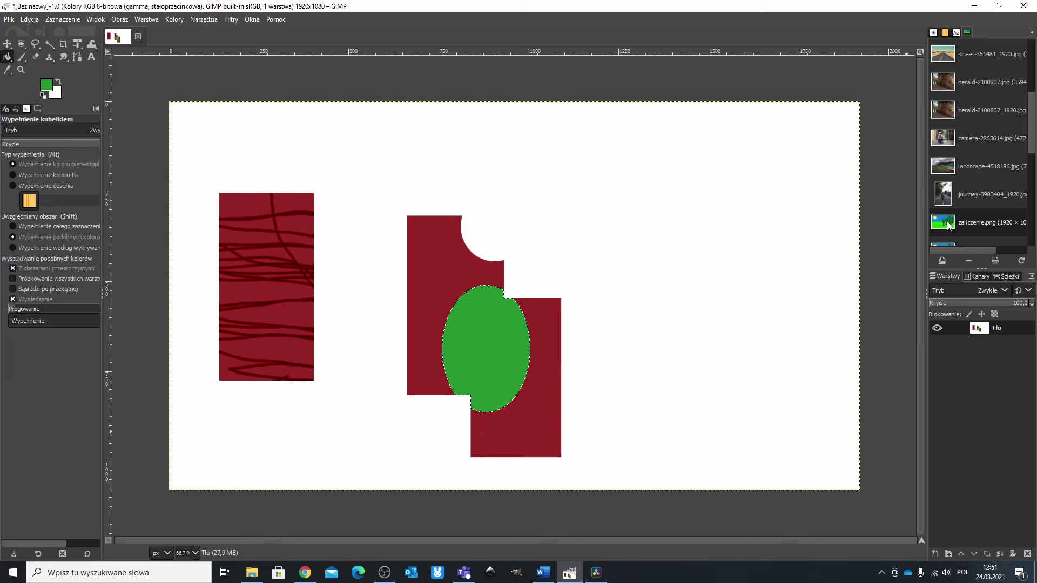
{"action": "double_click", "coordinate": [949, 225]}
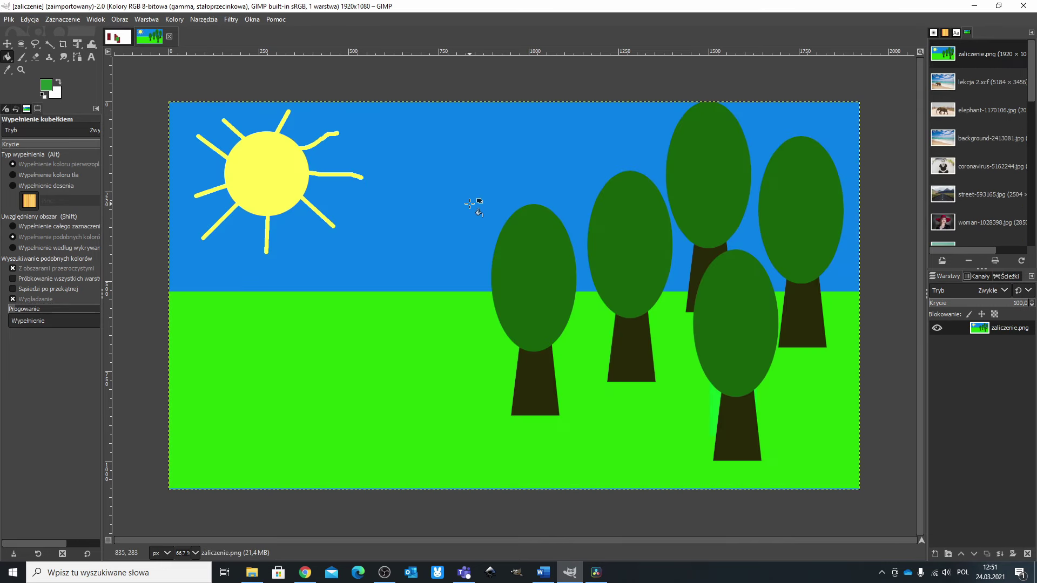
Step: Fuzzy-select the leftmost tree's crown and trunk together with a raised Threshold, then reset tool options
{"action": "left_click", "coordinate": [50, 45]}
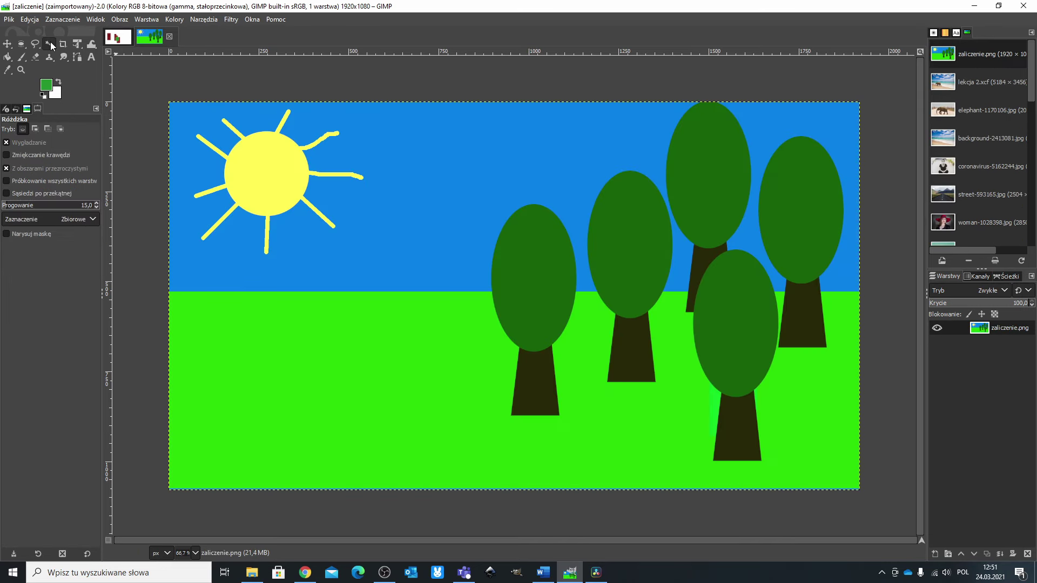
{"action": "left_click", "coordinate": [415, 168]}
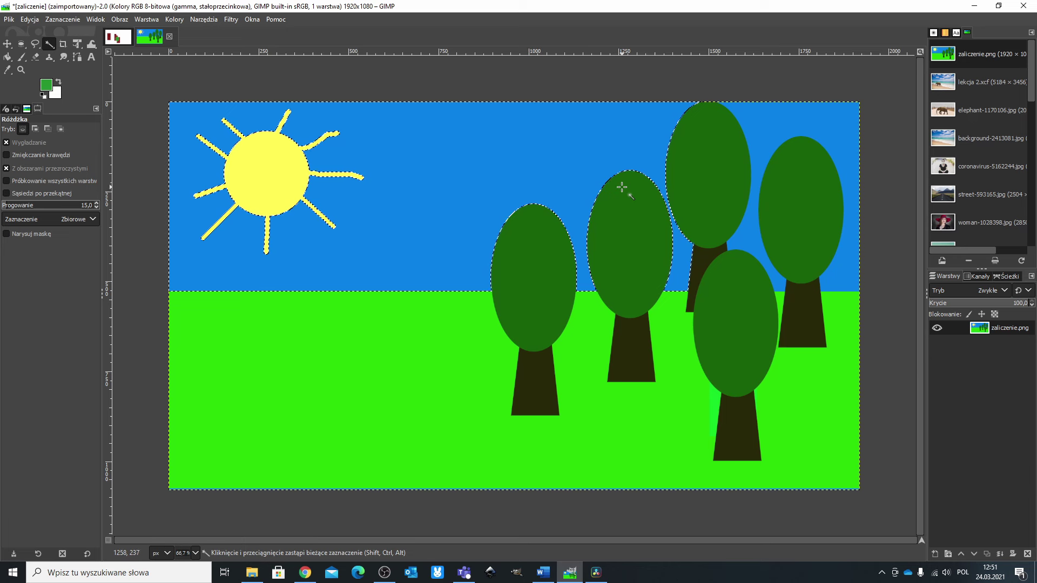
{"action": "left_click", "coordinate": [547, 270]}
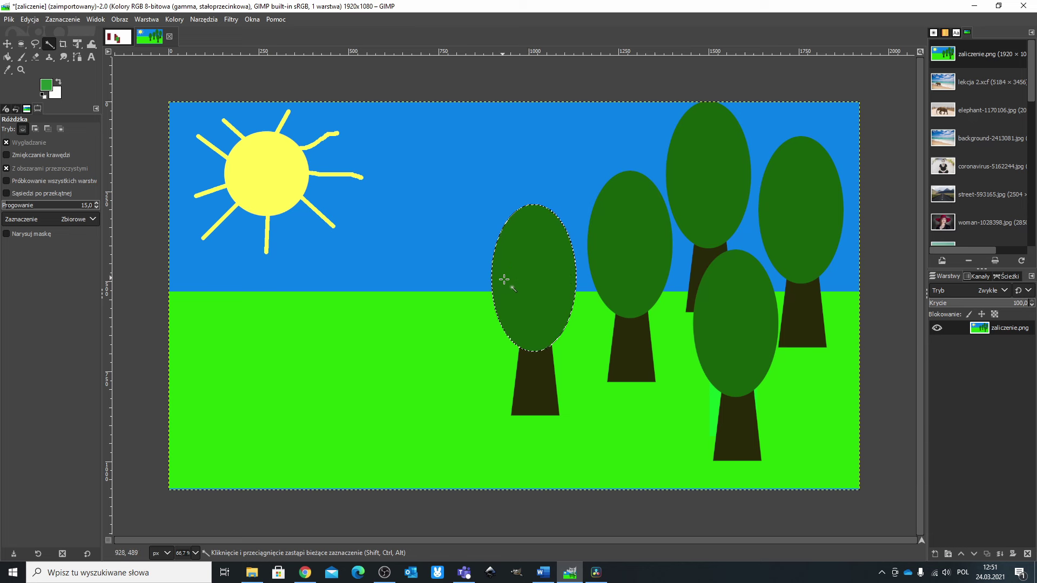
{"action": "left_click", "coordinate": [21, 207]}
{"action": "type", "text": "60"}
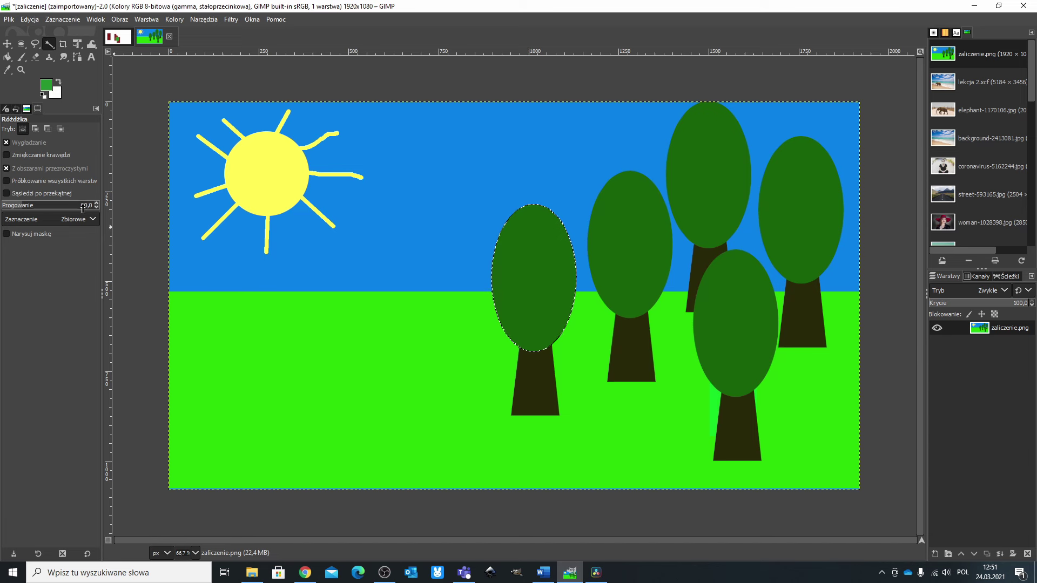
{"action": "left_click", "coordinate": [531, 284]}
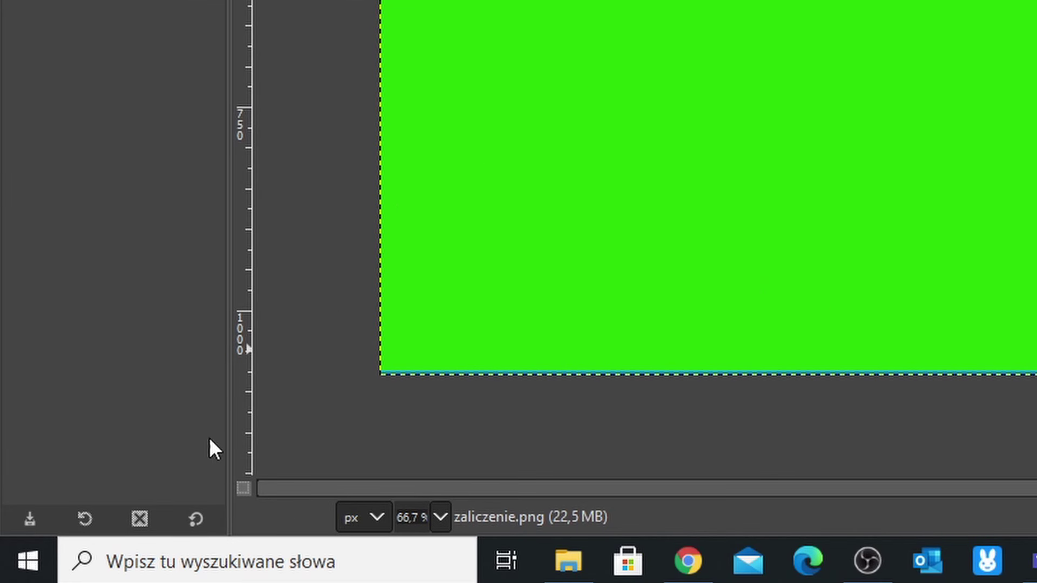
{"action": "left_click", "coordinate": [194, 528]}
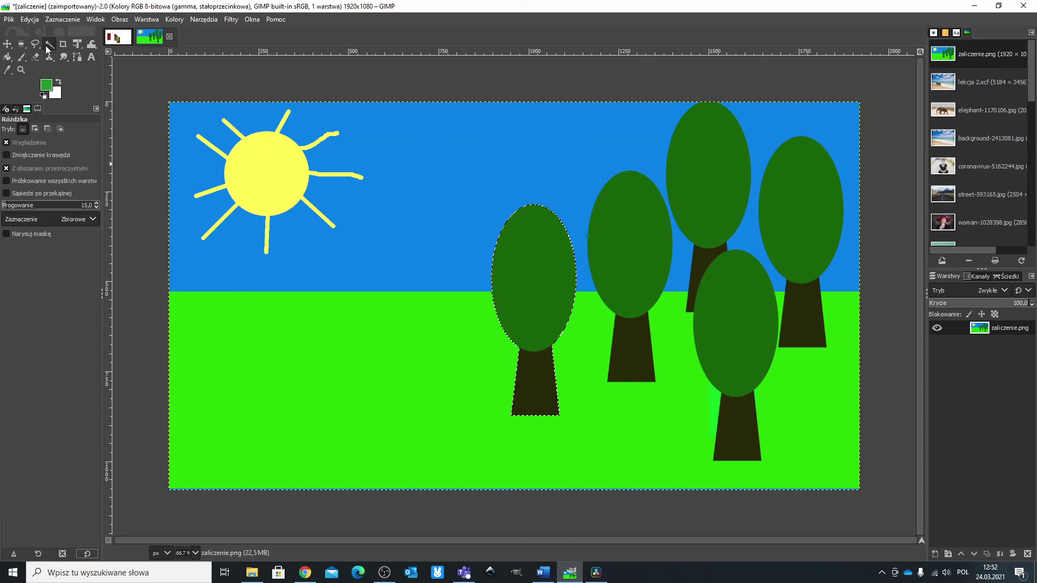
{"action": "left_click", "coordinate": [48, 45]}
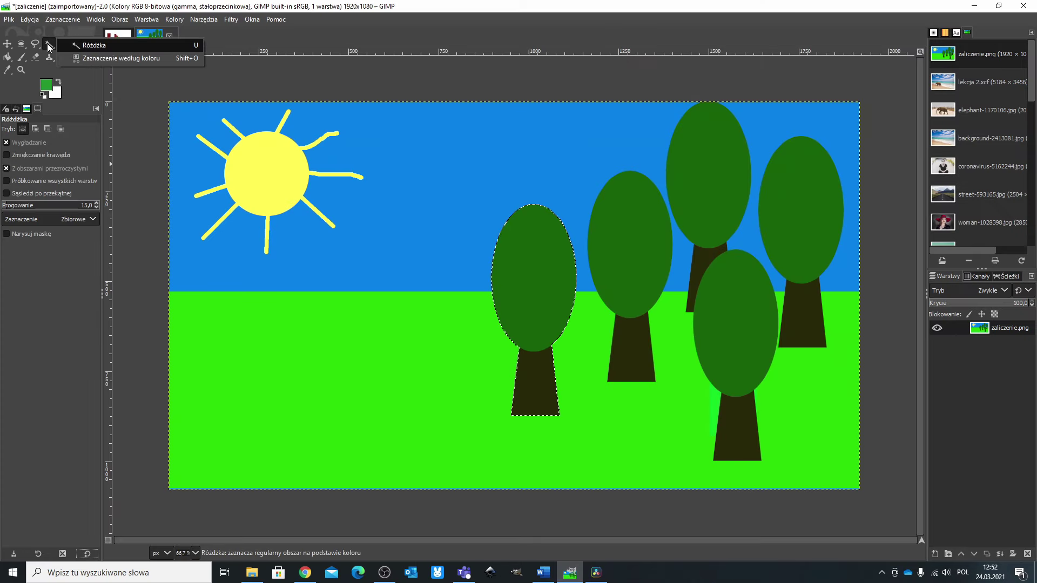
Step: Select all five green tree crowns at once with Select by Color
{"action": "left_click", "coordinate": [81, 58]}
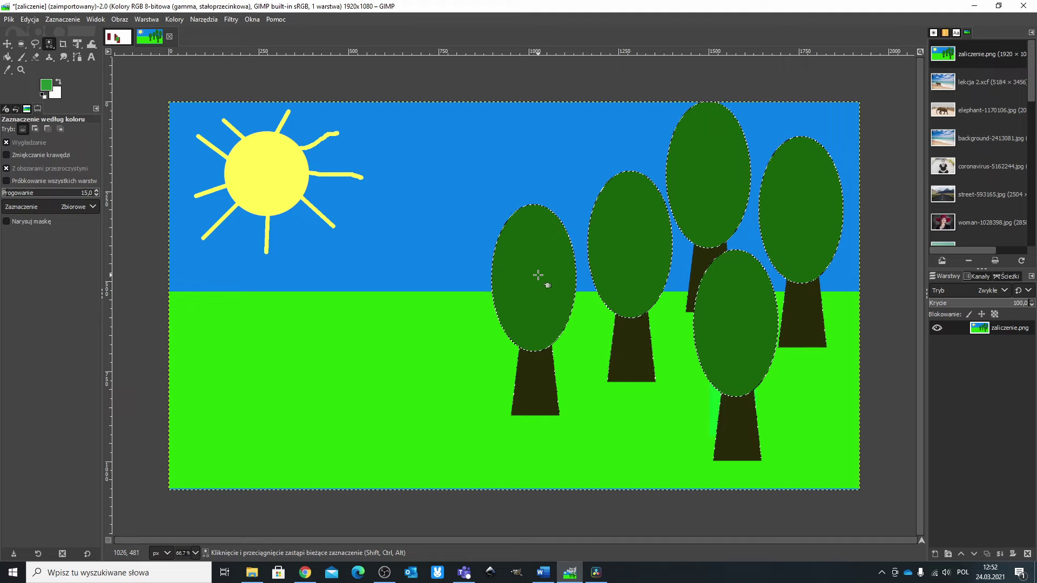
{"action": "left_click", "coordinate": [8, 19]}
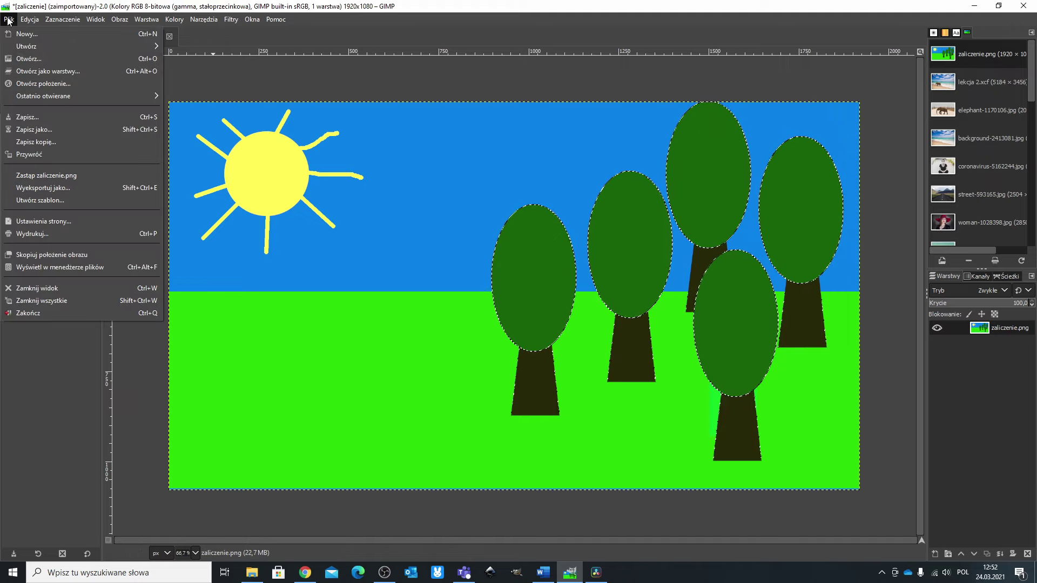
Step: Open background-2413081.jpg and copy a top cloud Fuzzy-selected at Threshold 51
{"action": "left_click", "coordinate": [25, 61]}
{"action": "double_click", "coordinate": [125, 92]}
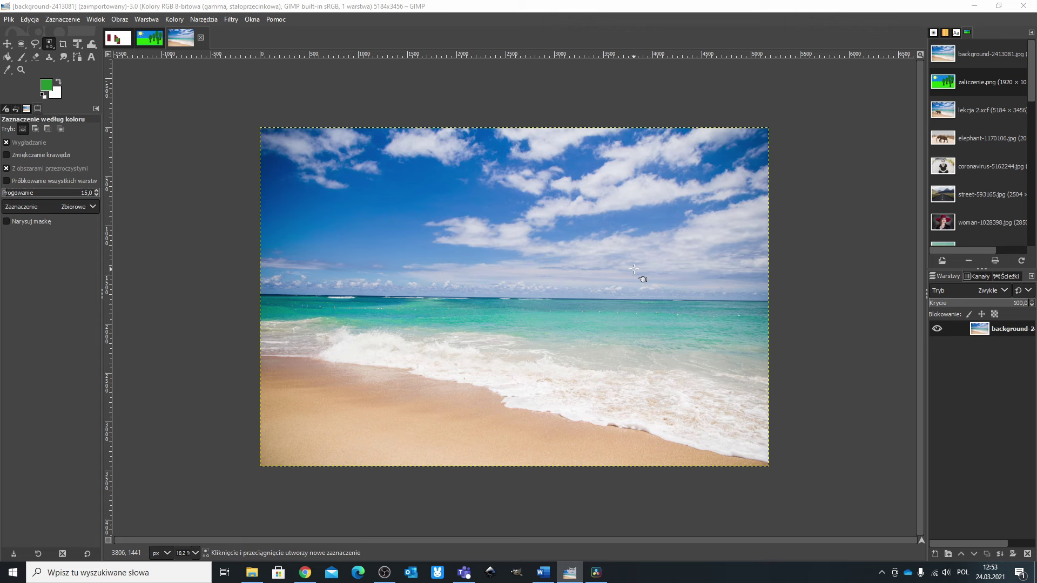
{"action": "left_click", "coordinate": [49, 43]}
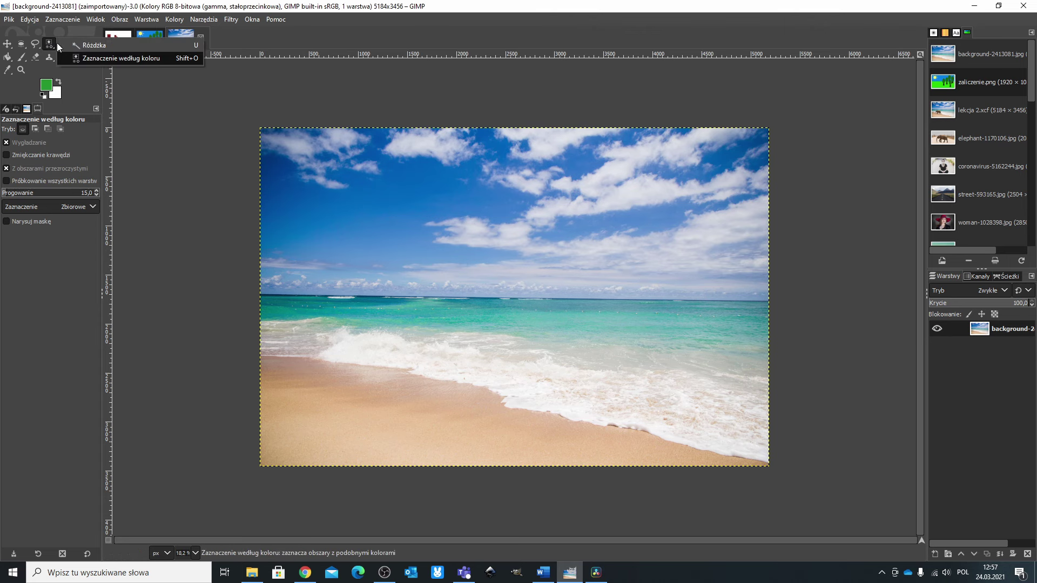
{"action": "left_click", "coordinate": [93, 45]}
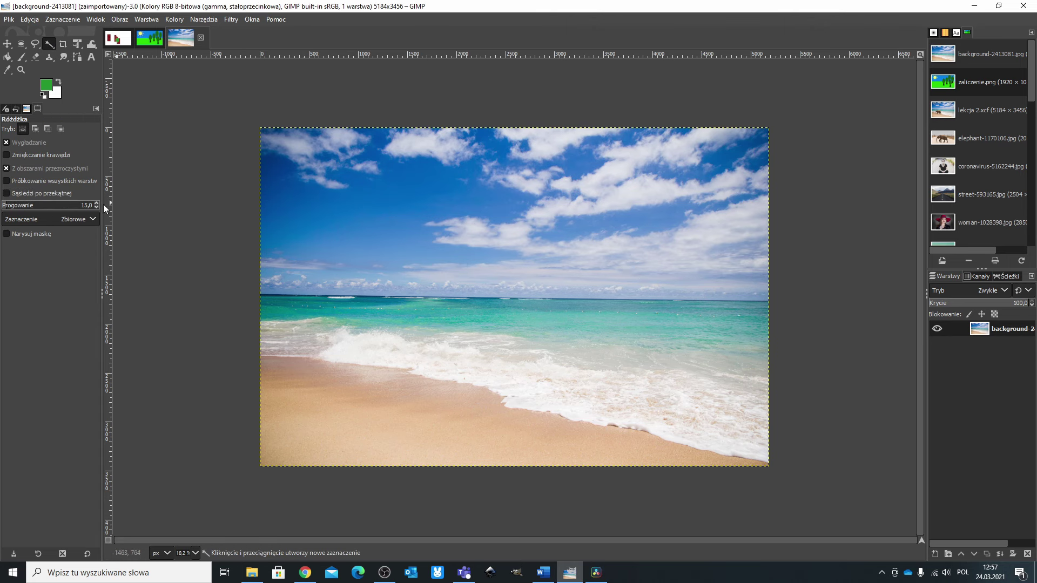
{"action": "left_click", "coordinate": [427, 141]}
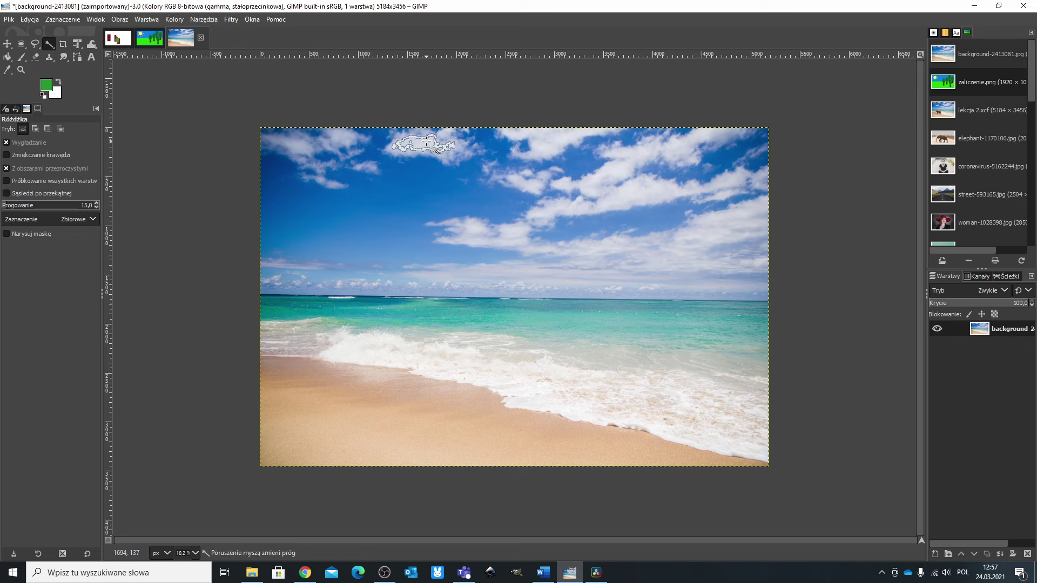
{"action": "left_click", "coordinate": [20, 207]}
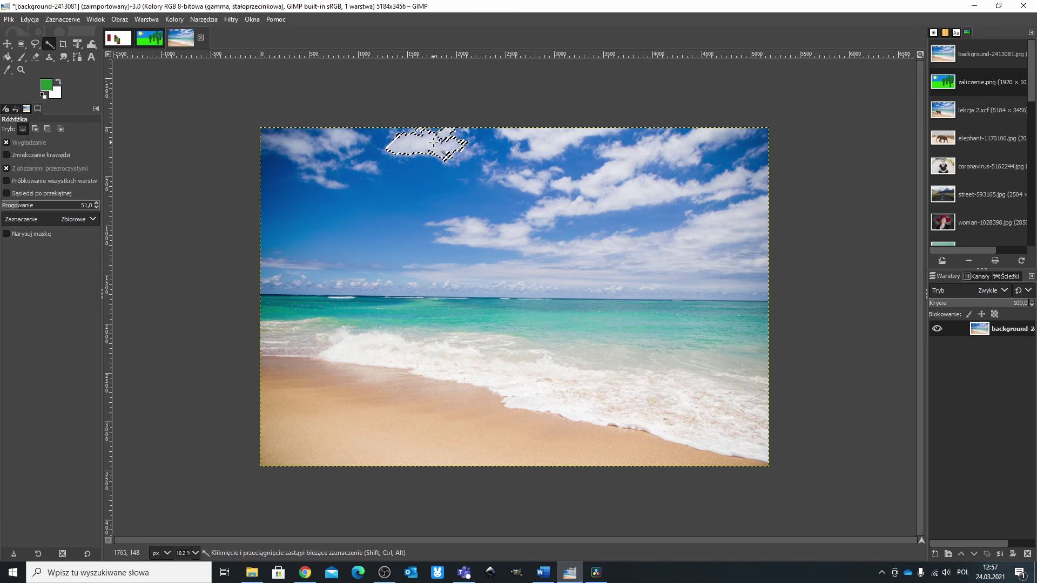
{"action": "key", "text": "ctrl+c"}
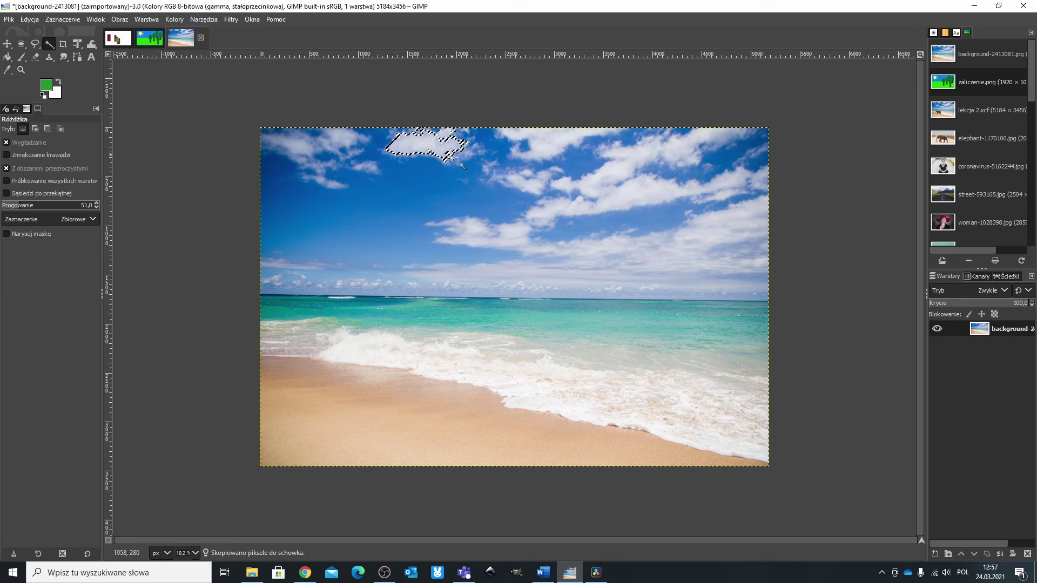
Step: Add a transparent layer named 'chmura' and hide the beach background layer
{"action": "left_click", "coordinate": [935, 555]}
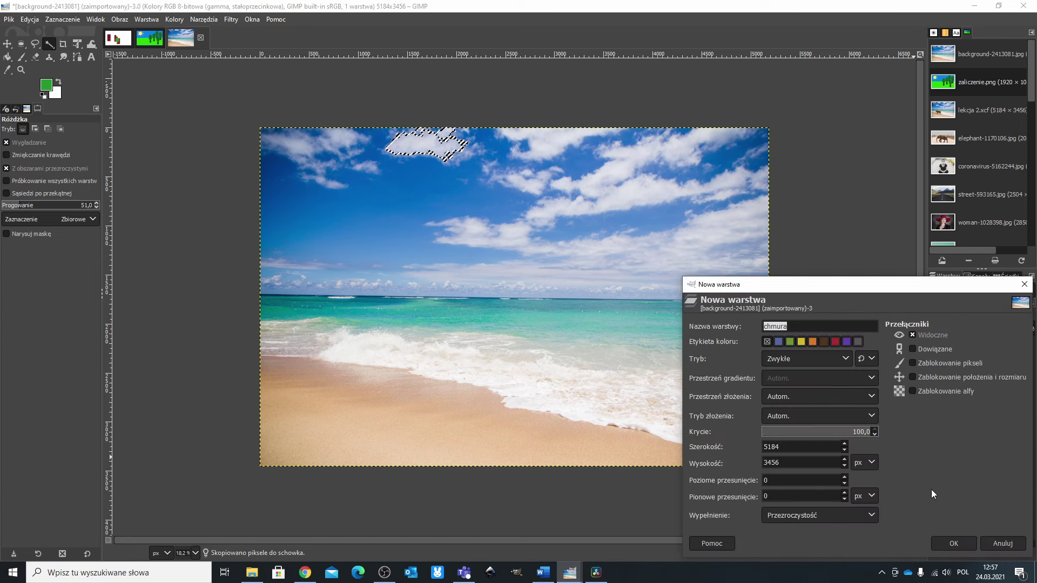
{"action": "left_click", "coordinate": [957, 548]}
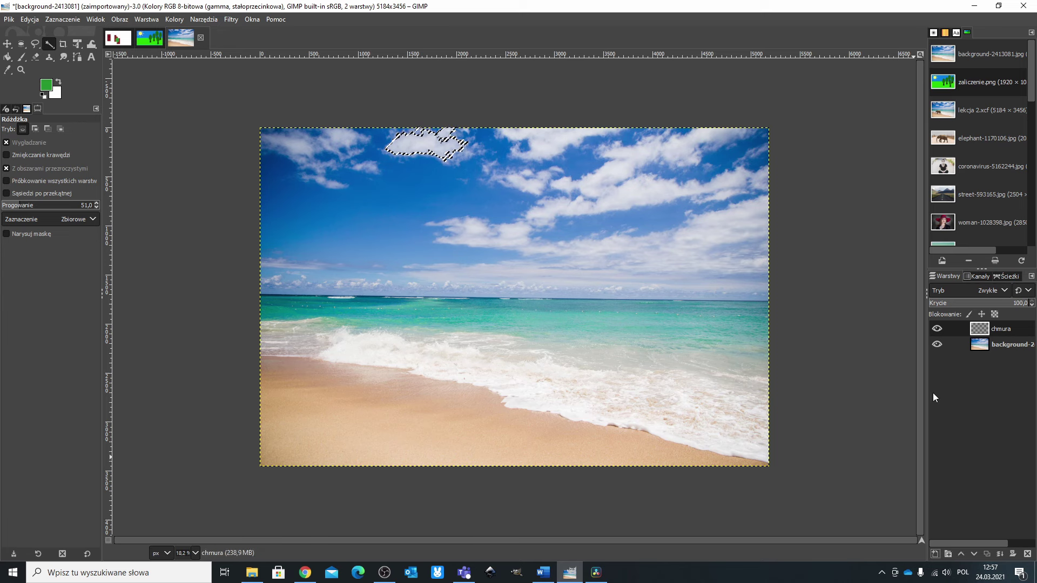
{"action": "left_click", "coordinate": [938, 344]}
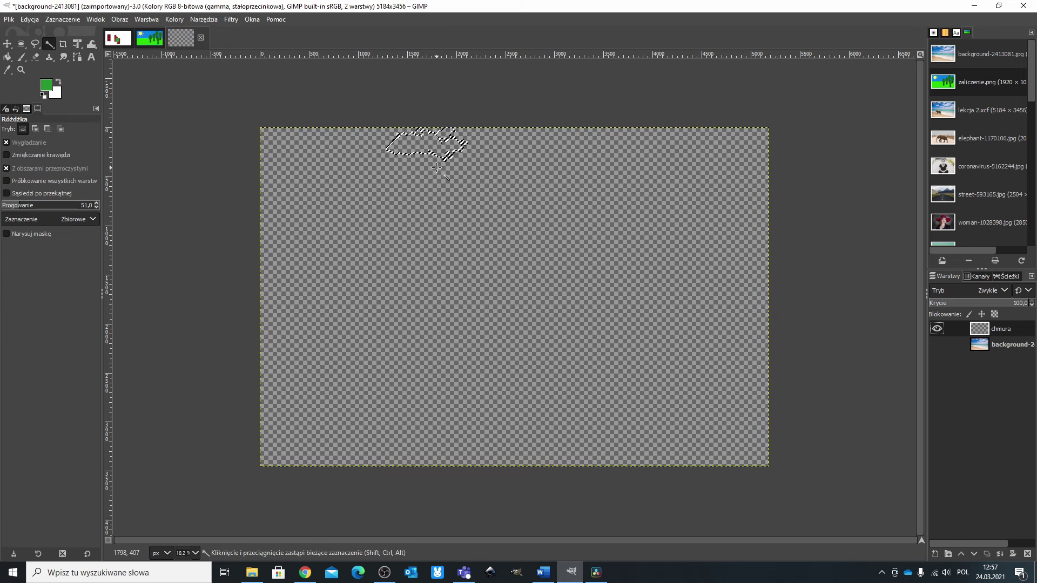
Step: Paste the cloud, anchor it onto the chmura layer, and position it in the visible sky
{"action": "key", "text": "ctrl+v"}
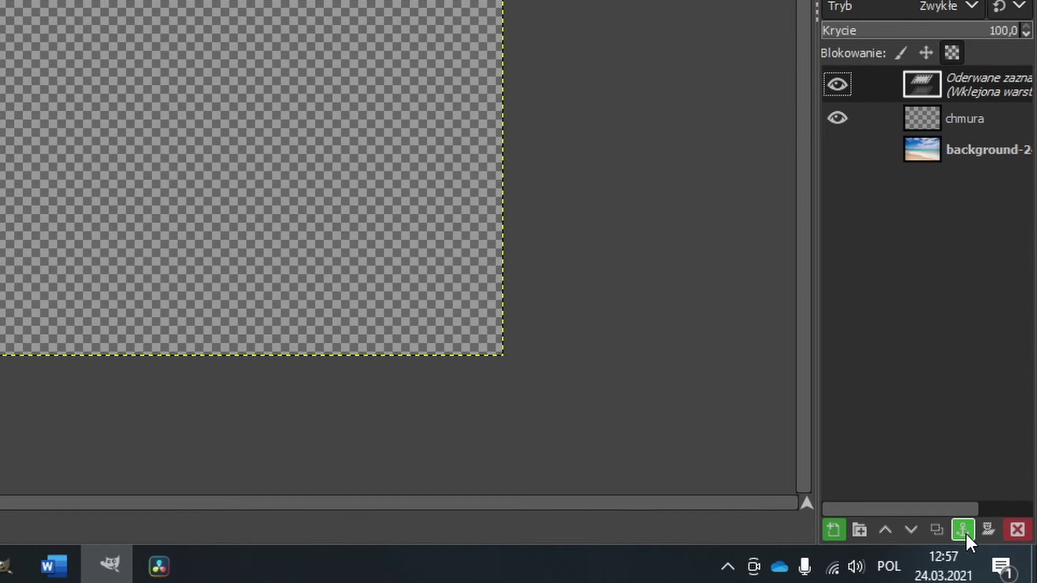
{"action": "left_click", "coordinate": [963, 530]}
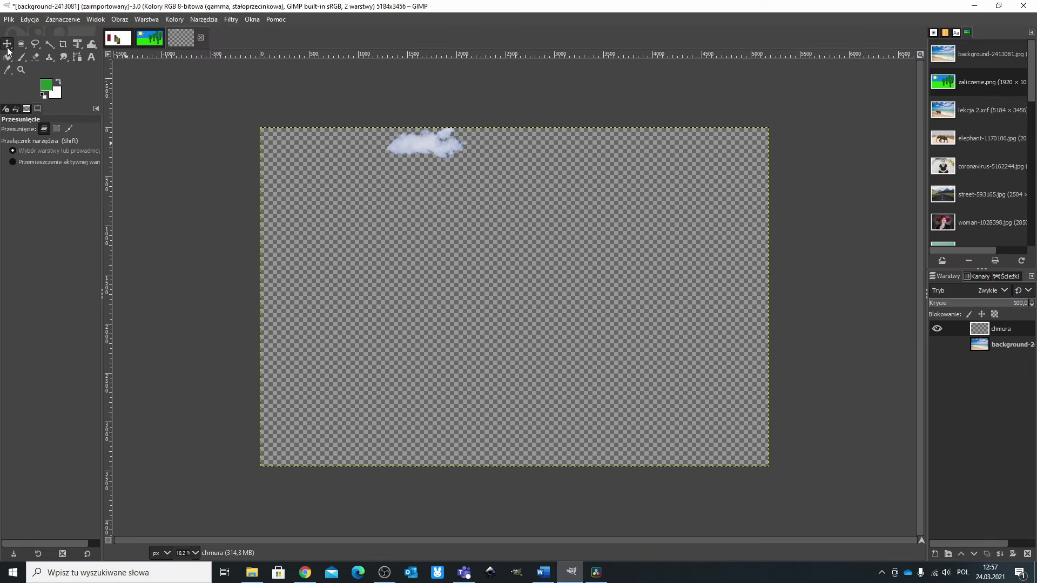
{"action": "left_click_drag", "start_coordinate": [429, 147], "coordinate": [448, 218]}
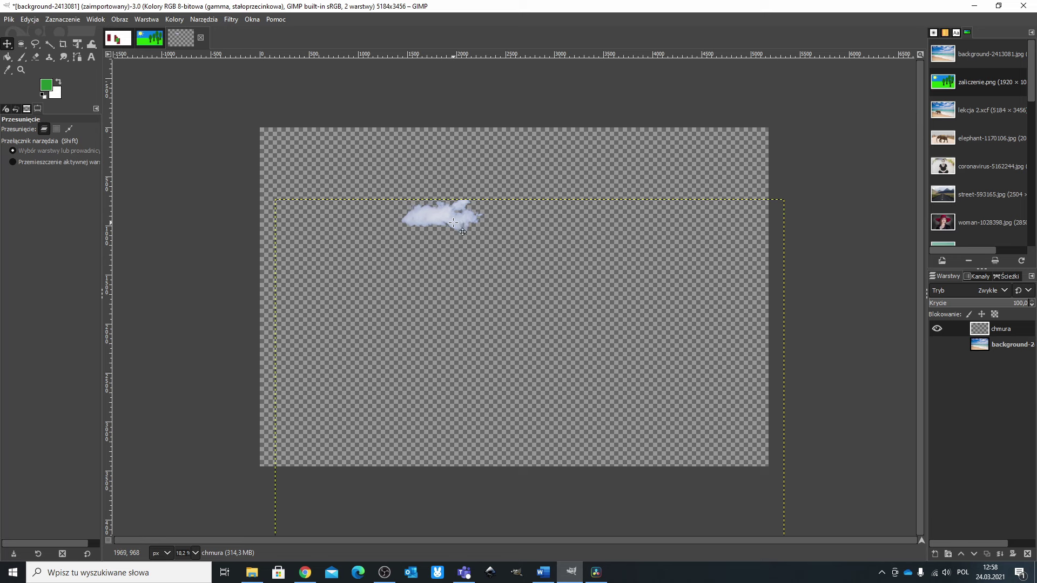
{"action": "left_click", "coordinate": [938, 345]}
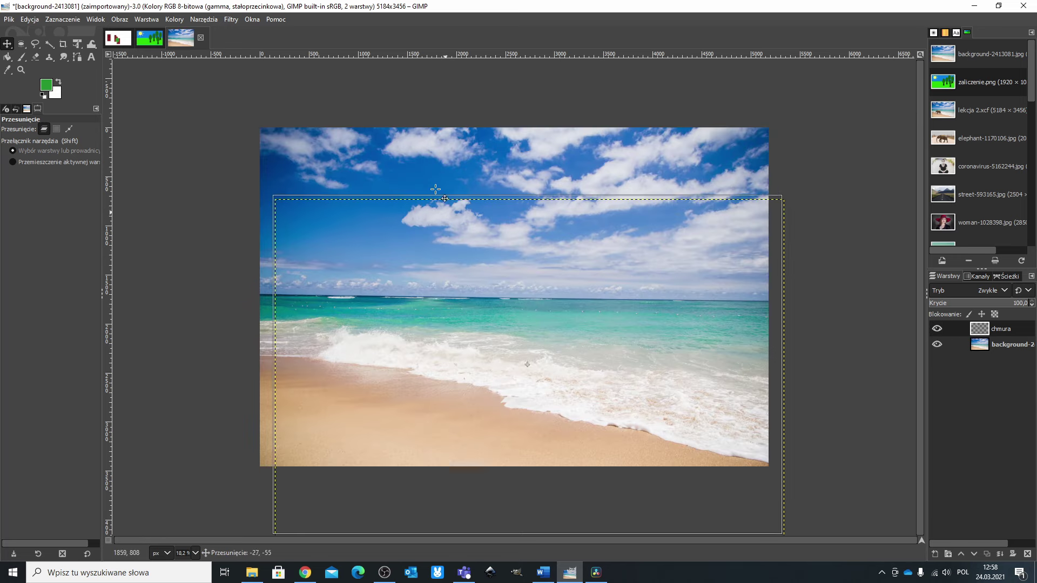
{"action": "left_click_drag", "start_coordinate": [447, 209], "coordinate": [427, 189]}
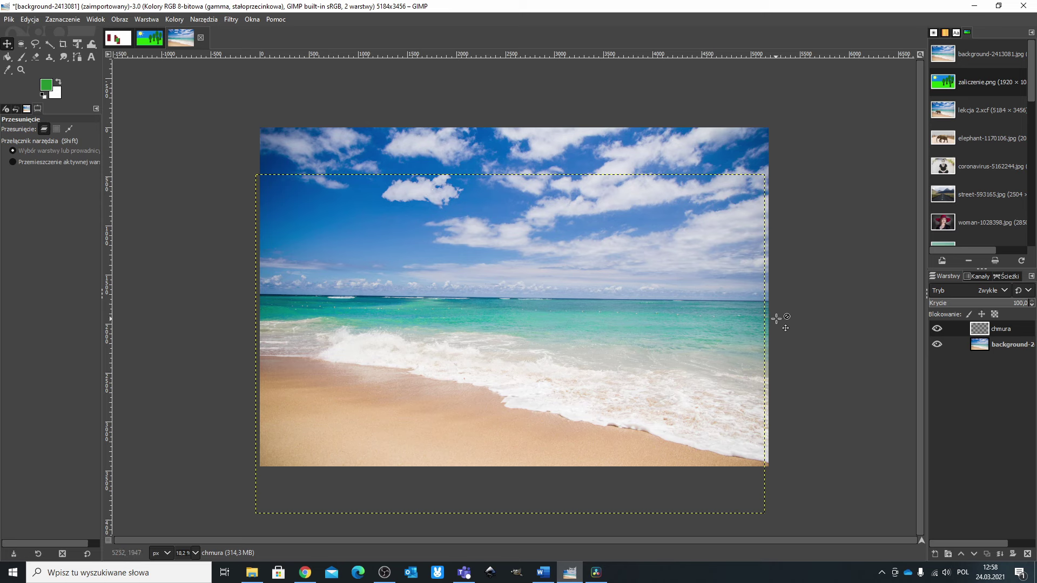
Step: Open the elephant photo as a third layer and hide the cloud and beach layers
{"action": "left_click", "coordinate": [15, 19]}
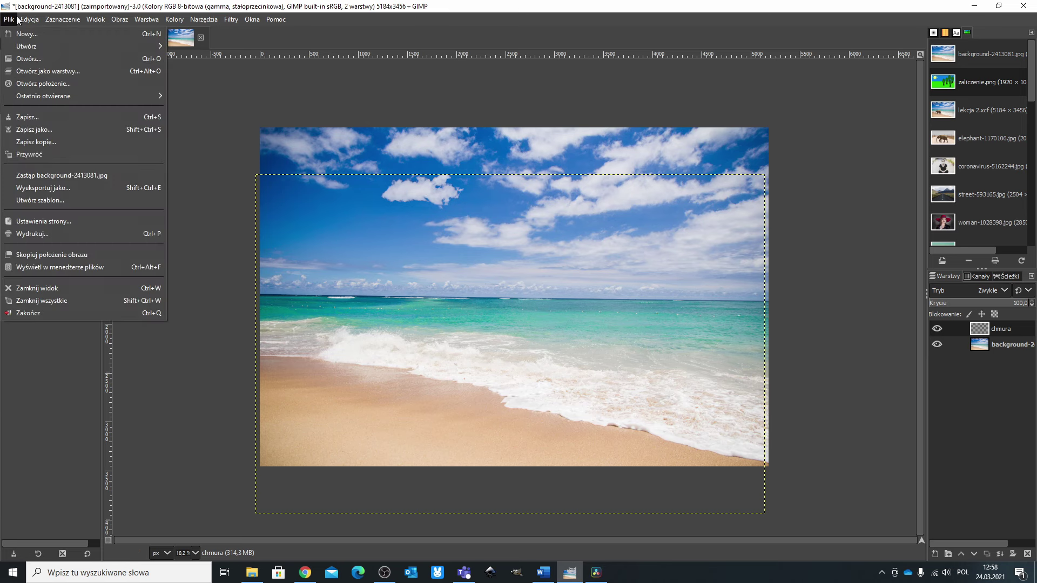
{"action": "left_click", "coordinate": [30, 71]}
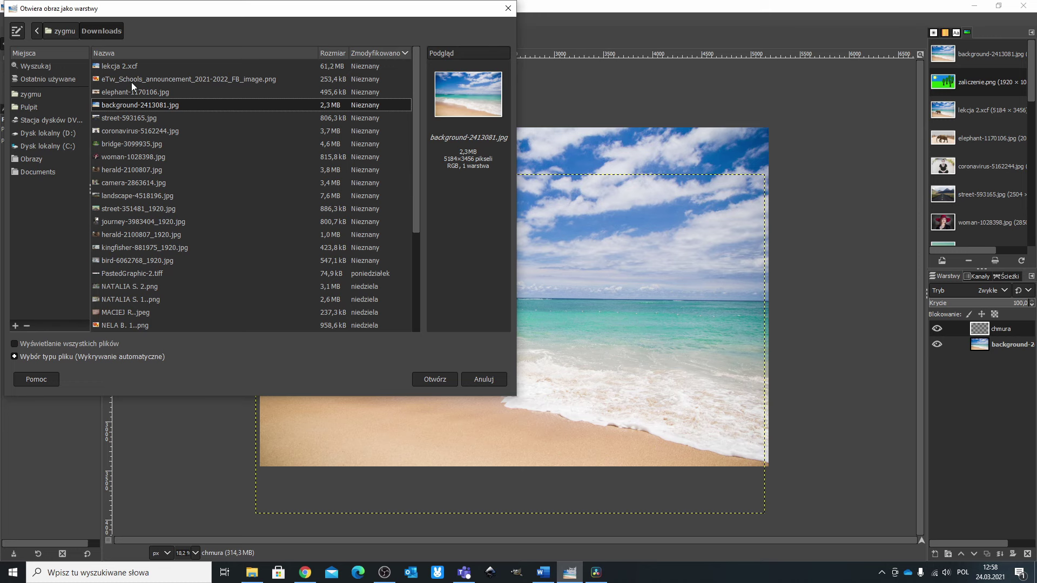
{"action": "double_click", "coordinate": [131, 91]}
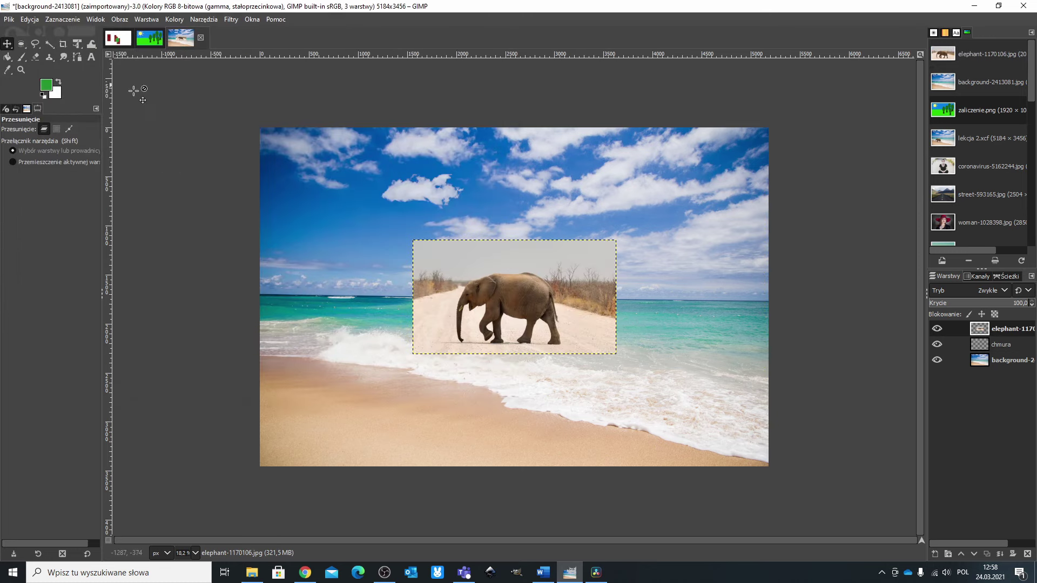
{"action": "left_click", "coordinate": [938, 346]}
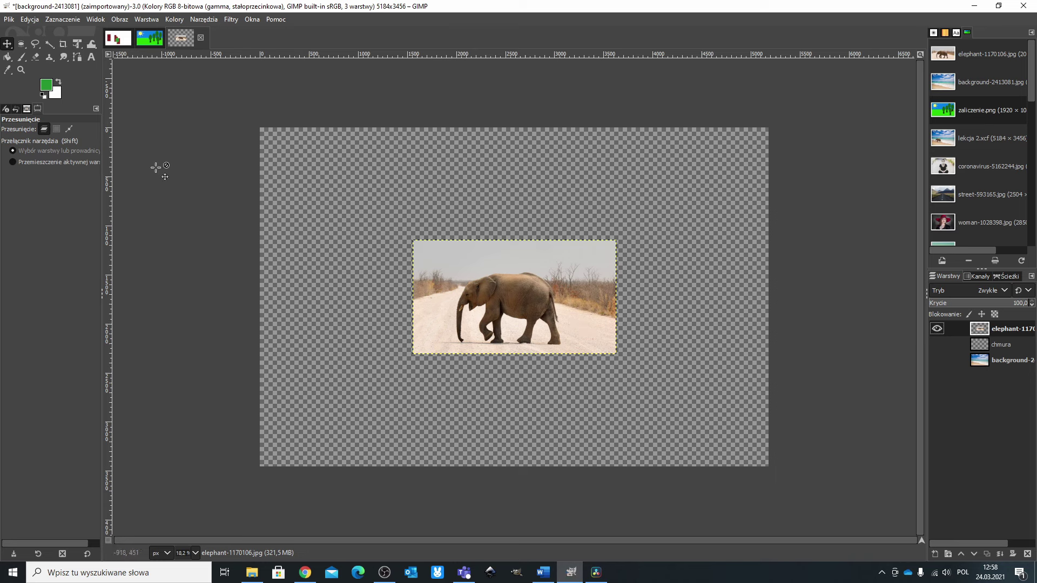
Step: Switch to the Intelligent Scissors tool and zoom in on the elephant
{"action": "right_click", "coordinate": [35, 44]}
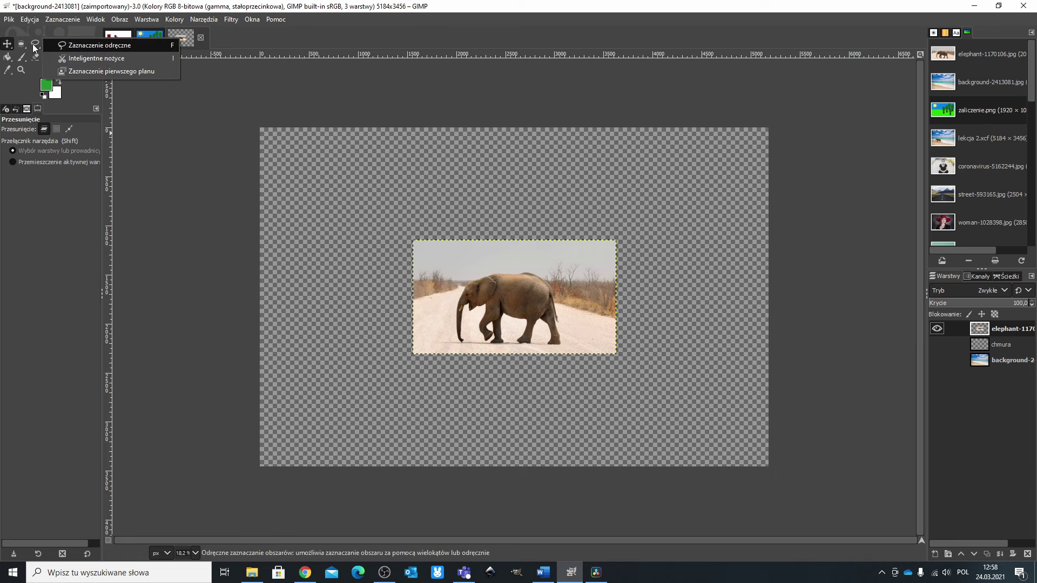
{"action": "left_click", "coordinate": [72, 58]}
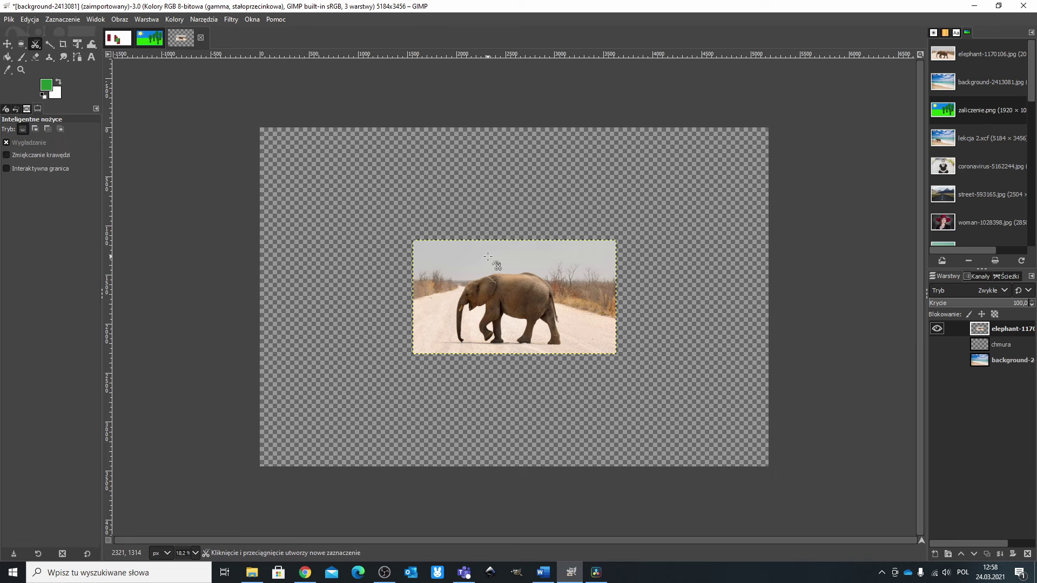
{"action": "scroll", "coordinate": [488, 257], "scroll_direction": "up", "scroll_amount": 3}
{"action": "scroll", "coordinate": [495, 261], "scroll_direction": "up", "scroll_amount": 2}
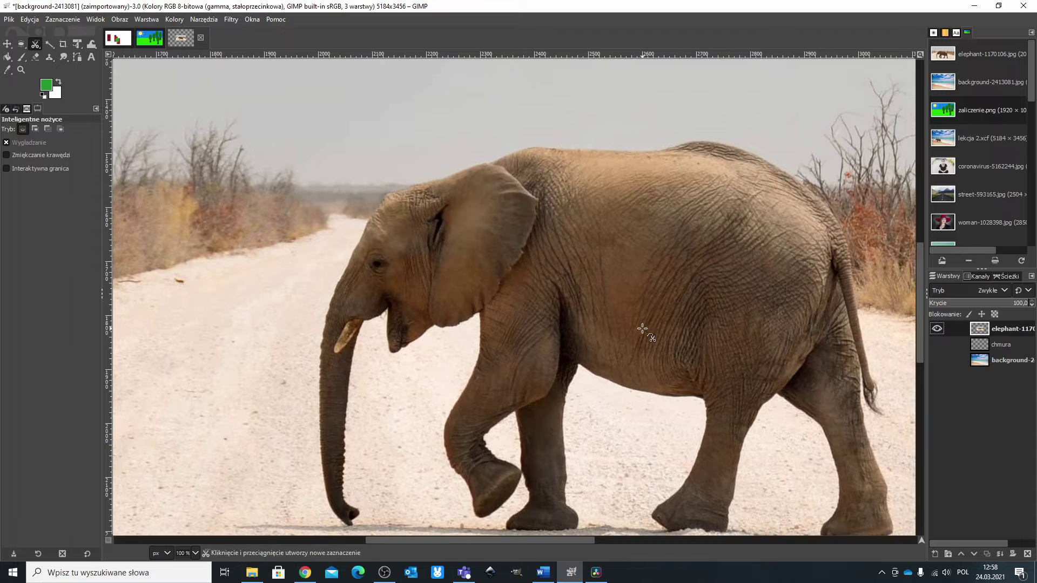
{"action": "scroll", "coordinate": [644, 326], "scroll_direction": "down", "scroll_amount": 1}
{"action": "scroll", "coordinate": [909, 315], "scroll_direction": "right", "scroll_amount": 2}
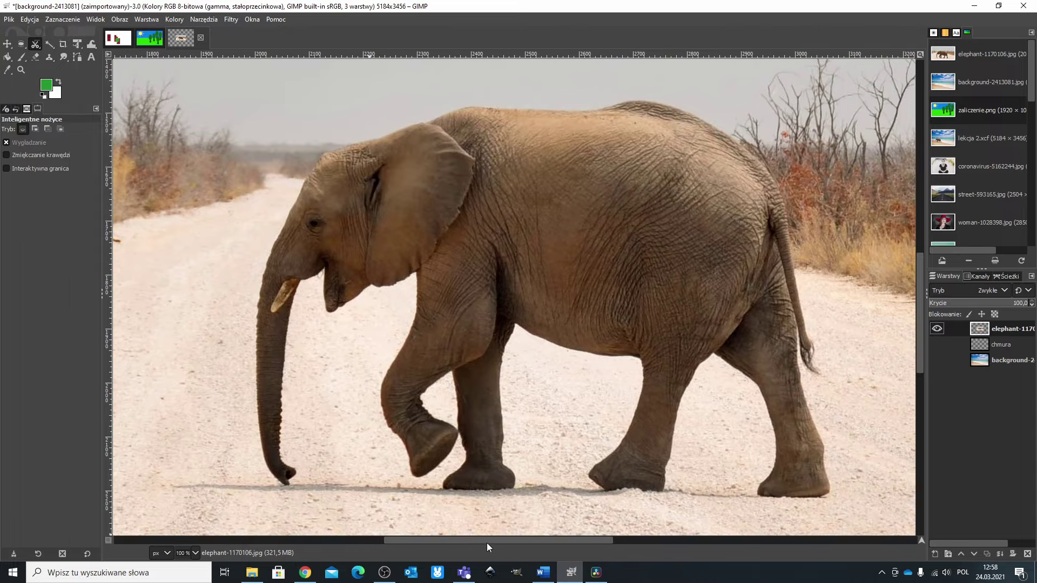
Step: Place outline points from the trunk tip over the head, back, rump and both hind legs
{"action": "left_click", "coordinate": [276, 482]}
{"action": "left_click", "coordinate": [254, 339]}
{"action": "left_click", "coordinate": [267, 259]}
{"action": "left_click", "coordinate": [332, 149]}
{"action": "left_click", "coordinate": [525, 102]}
{"action": "left_click", "coordinate": [736, 136]}
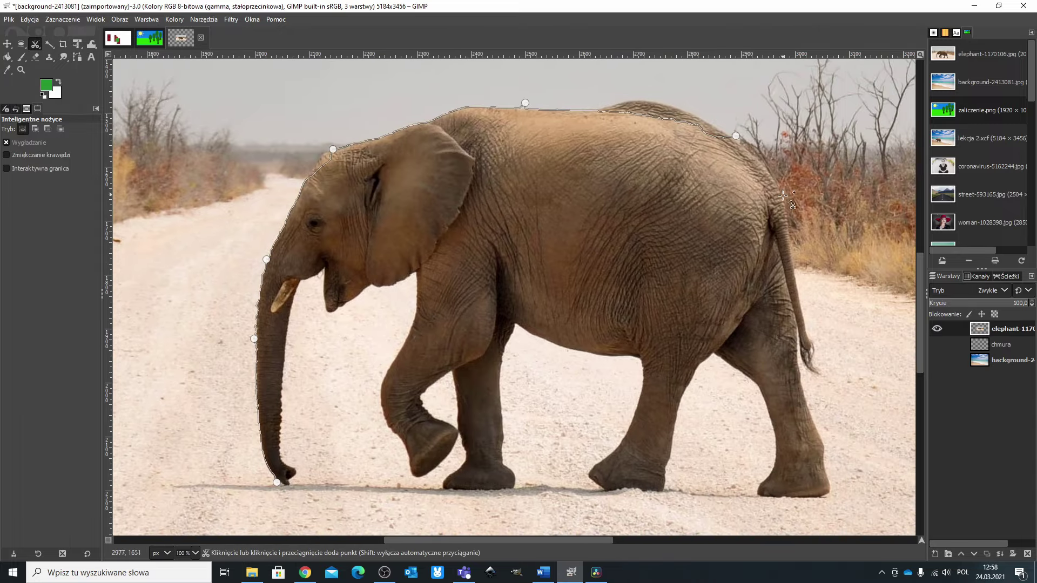
{"action": "left_click", "coordinate": [786, 202]}
{"action": "left_click", "coordinate": [804, 303]}
{"action": "left_click", "coordinate": [819, 362]}
{"action": "left_click", "coordinate": [821, 422]}
{"action": "left_click", "coordinate": [826, 488]}
{"action": "left_click", "coordinate": [771, 496]}
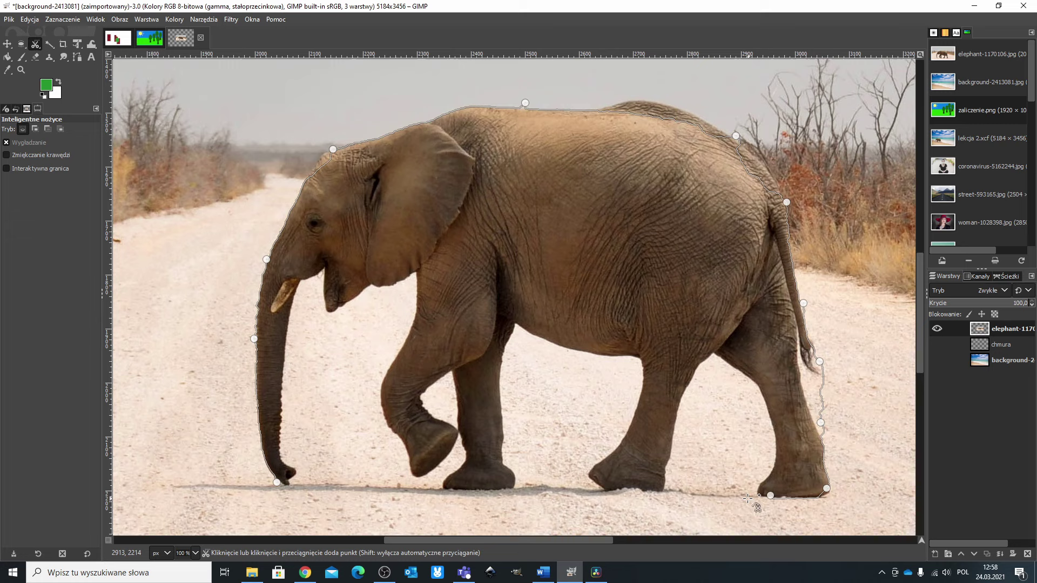
{"action": "left_click", "coordinate": [739, 378]}
{"action": "left_click", "coordinate": [716, 357]}
{"action": "left_click", "coordinate": [665, 478]}
{"action": "left_click", "coordinate": [595, 480]}
Step: Continue the outline along the belly, front legs, chin and inner trunk, closing it at the trunk tip
{"action": "left_click", "coordinate": [596, 463]}
{"action": "left_click", "coordinate": [637, 362]}
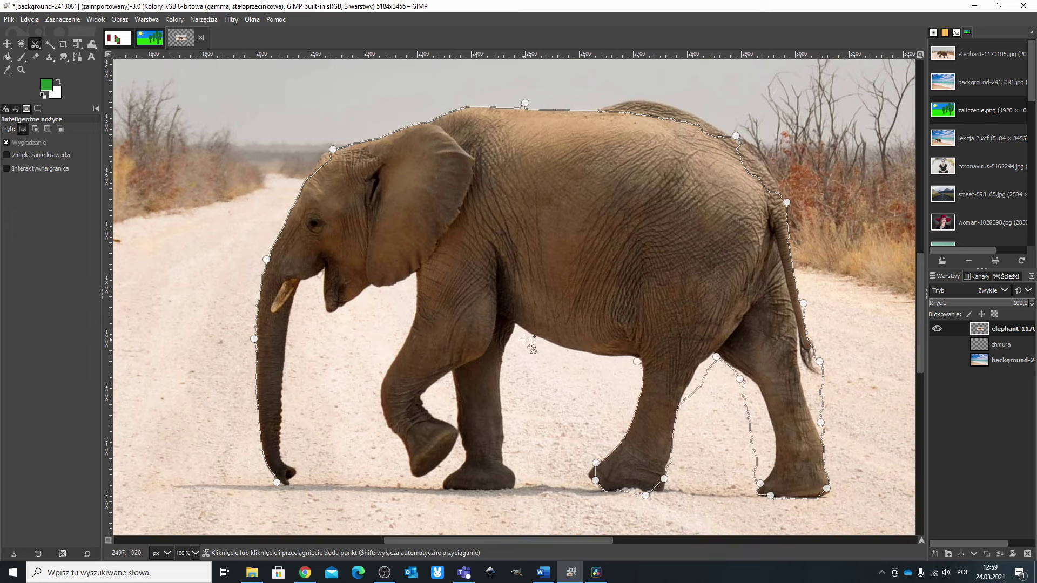
{"action": "left_click", "coordinate": [519, 325]}
{"action": "left_click", "coordinate": [515, 475]}
{"action": "left_click", "coordinate": [447, 490]}
{"action": "left_click", "coordinate": [460, 466]}
{"action": "left_click", "coordinate": [464, 439]}
{"action": "left_click", "coordinate": [420, 478]}
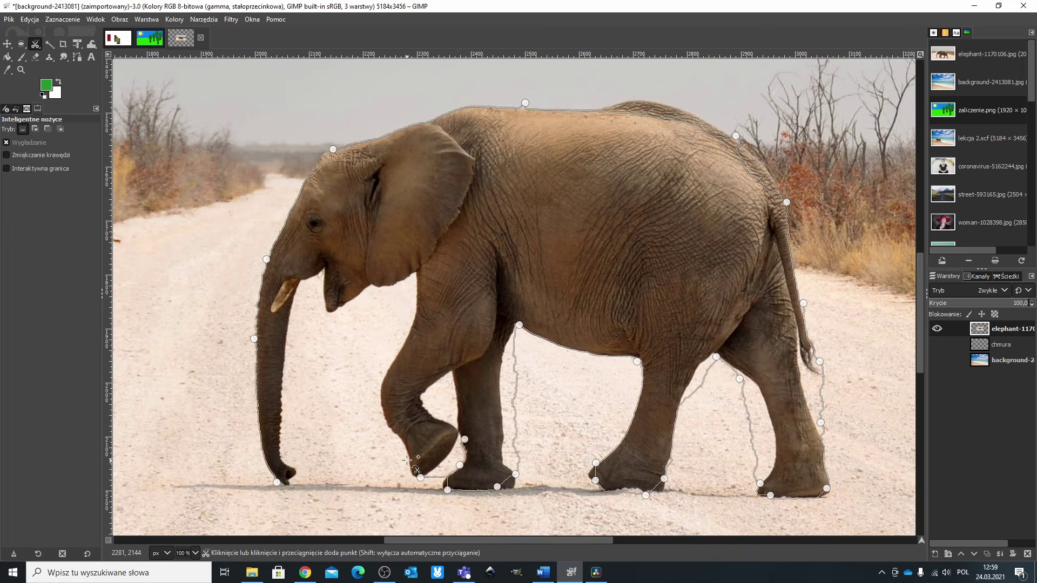
{"action": "left_click", "coordinate": [407, 458]}
{"action": "left_click", "coordinate": [381, 375]}
{"action": "left_click", "coordinate": [412, 274]}
{"action": "left_click", "coordinate": [358, 300]}
{"action": "left_click", "coordinate": [317, 286]}
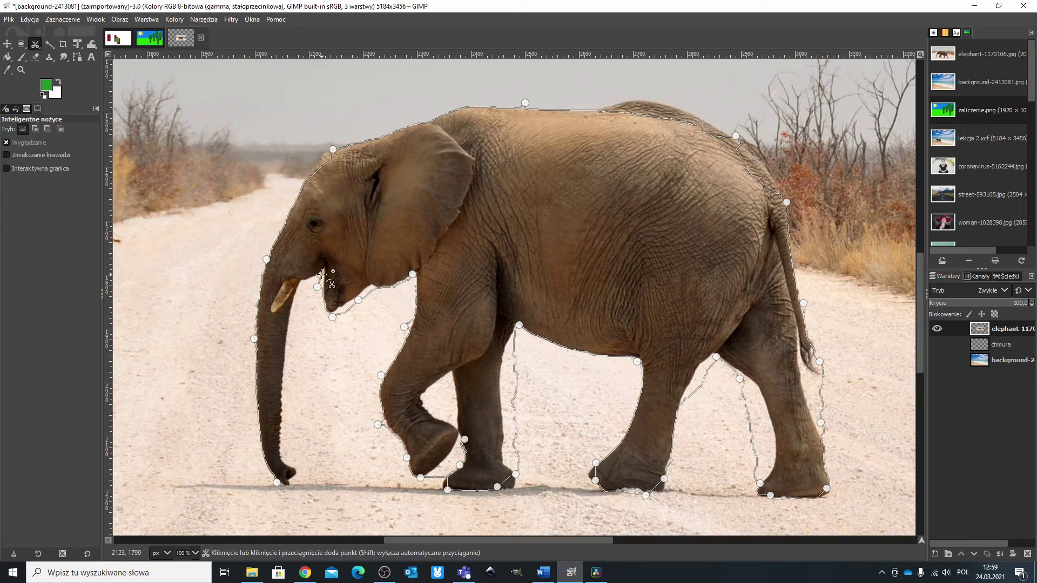
{"action": "left_click", "coordinate": [289, 369]}
{"action": "left_click", "coordinate": [288, 463]}
{"action": "left_click", "coordinate": [298, 478]}
{"action": "left_click", "coordinate": [282, 491]}
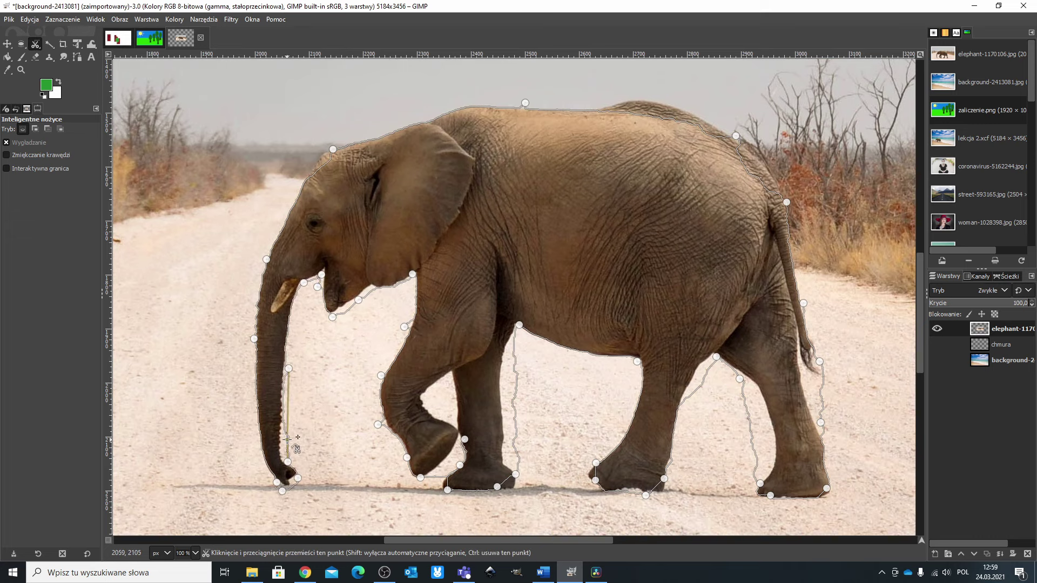
Step: Tighten the outline points on the trunk and legs, then convert it to a selection
{"action": "left_click_drag", "start_coordinate": [288, 438], "coordinate": [285, 436]}
{"action": "left_click_drag", "start_coordinate": [739, 379], "coordinate": [745, 382]}
{"action": "left_click_drag", "start_coordinate": [760, 483], "coordinate": [773, 450]}
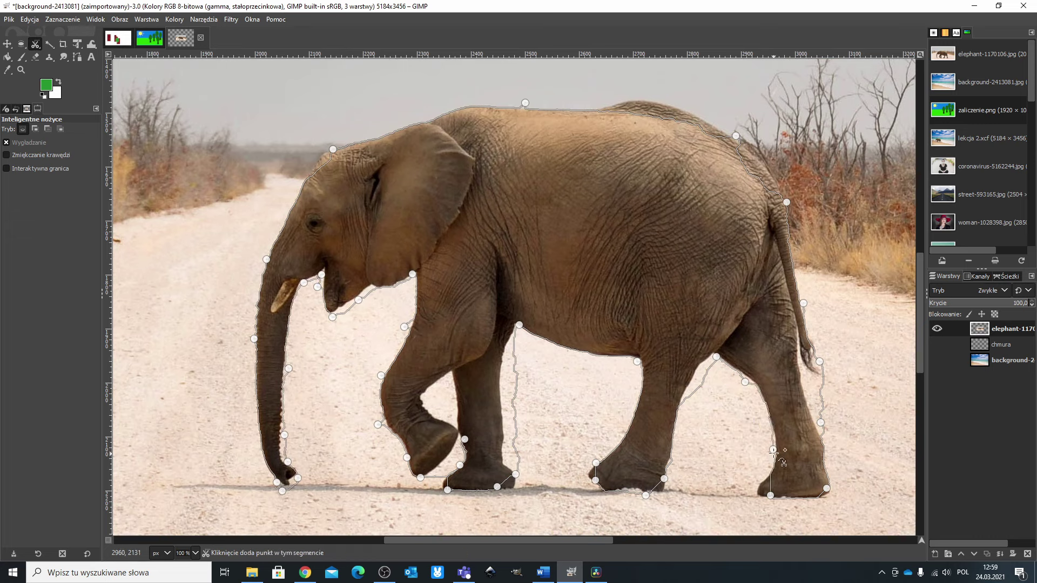
{"action": "left_click_drag", "start_coordinate": [820, 423], "coordinate": [815, 422]}
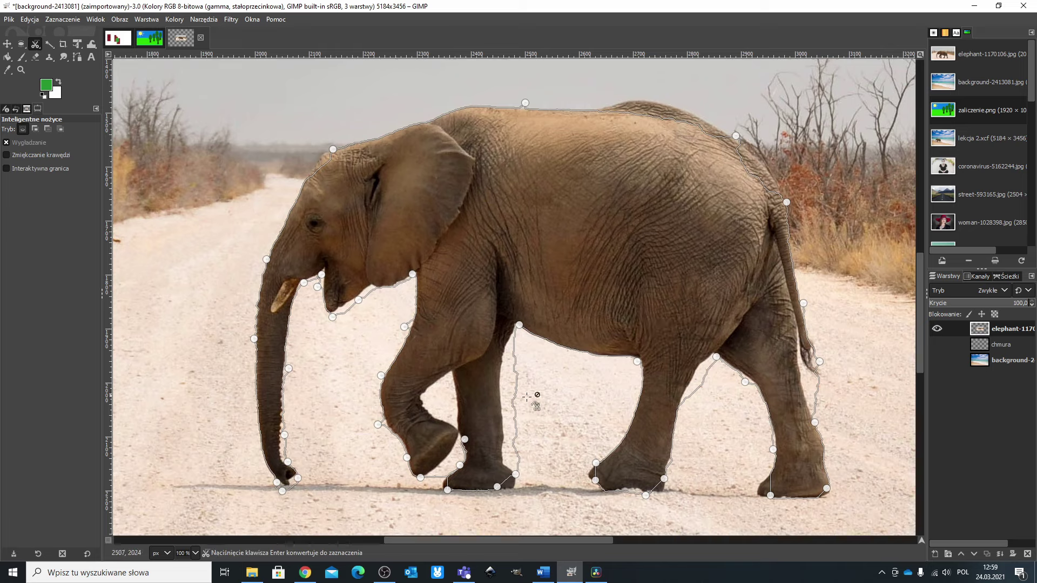
{"action": "left_click_drag", "start_coordinate": [516, 474], "coordinate": [508, 470]}
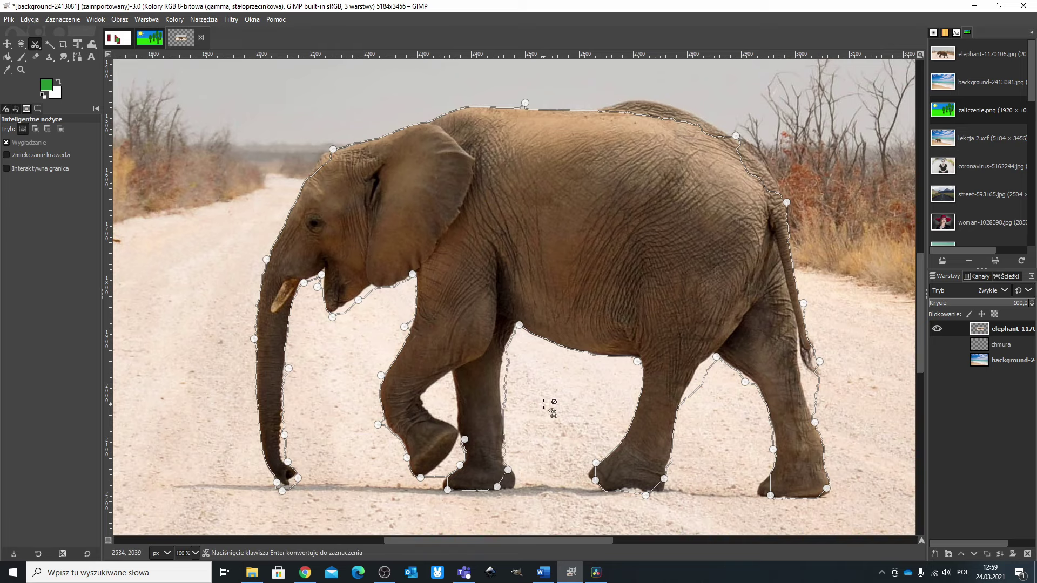
{"action": "key", "text": "Return"}
Step: Clear the scissors selection and trace the elephant freehand with Free Select, closing the outline
{"action": "left_click", "coordinate": [63, 19]}
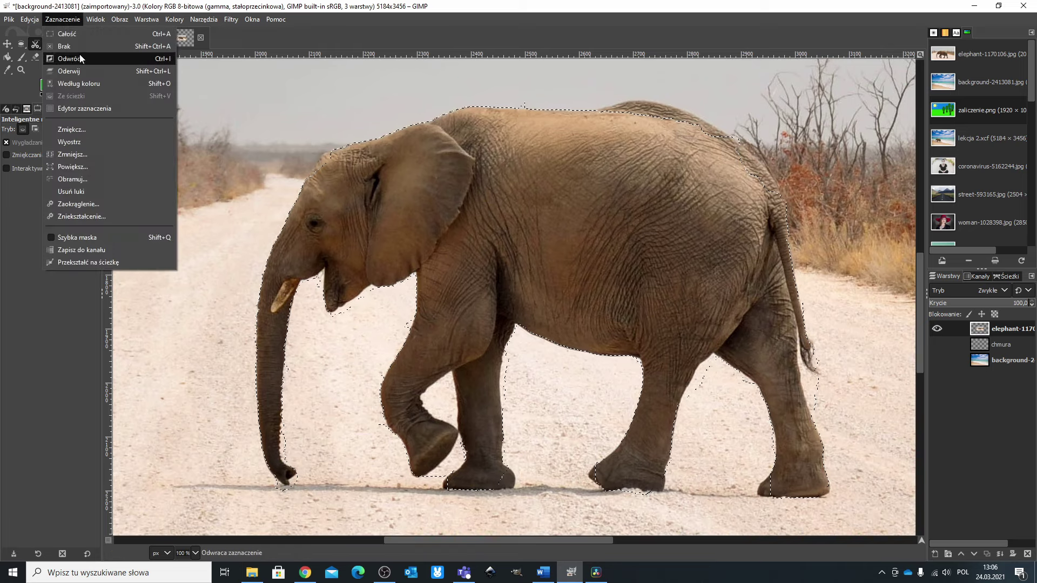
{"action": "left_click", "coordinate": [80, 54]}
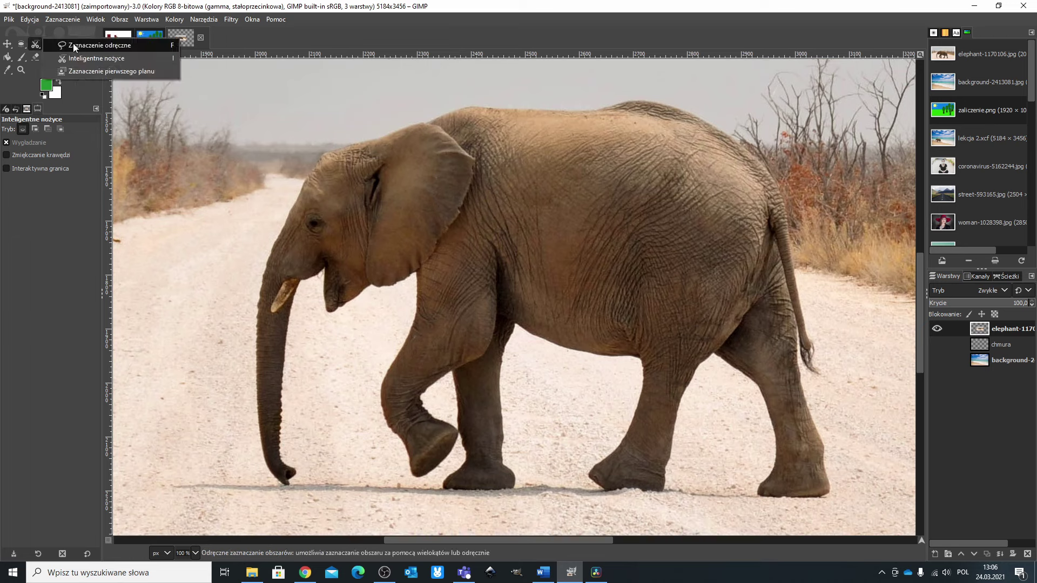
{"action": "left_click", "coordinate": [35, 44]}
{"action": "mouse_move", "coordinate": [282, 484]}
{"action": "left_mouse_down"}
{"action": "mouse_move", "coordinate": [380, 136]}
{"action": "mouse_move", "coordinate": [661, 101]}
{"action": "mouse_move", "coordinate": [809, 337]}
{"action": "mouse_move", "coordinate": [824, 457]}
{"action": "mouse_move", "coordinate": [713, 355]}
{"action": "mouse_move", "coordinate": [656, 490]}
{"action": "left_mouse_up"}
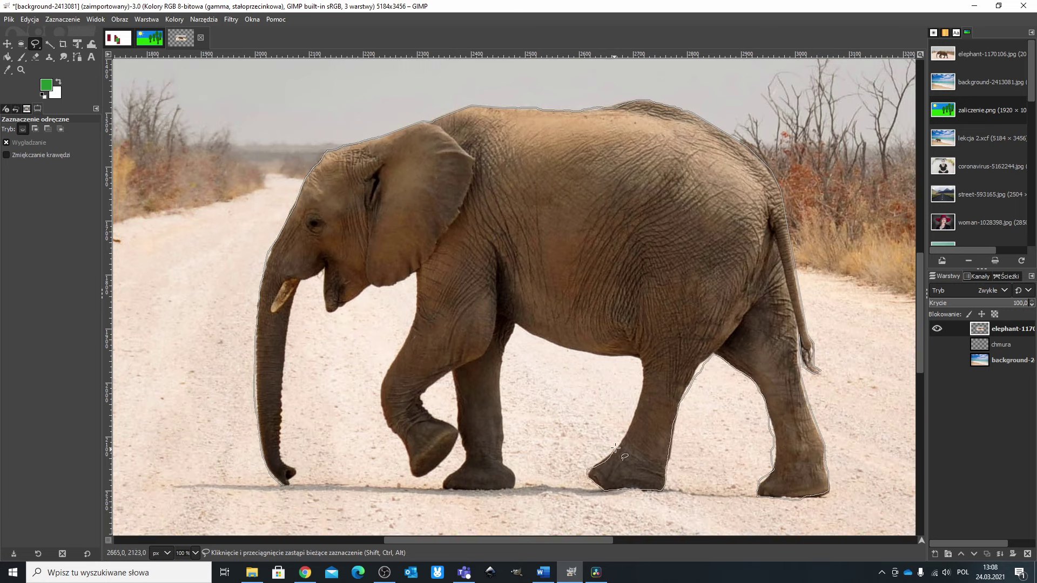
{"action": "mouse_move", "coordinate": [615, 448]}
{"action": "left_mouse_down"}
{"action": "mouse_move", "coordinate": [618, 364]}
{"action": "mouse_move", "coordinate": [547, 342]}
{"action": "mouse_move", "coordinate": [517, 487]}
{"action": "mouse_move", "coordinate": [454, 479]}
{"action": "mouse_move", "coordinate": [459, 435]}
{"action": "mouse_move", "coordinate": [402, 443]}
{"action": "mouse_move", "coordinate": [381, 358]}
{"action": "mouse_move", "coordinate": [420, 273]}
{"action": "mouse_move", "coordinate": [368, 286]}
{"action": "mouse_move", "coordinate": [330, 312]}
{"action": "mouse_move", "coordinate": [325, 274]}
{"action": "mouse_move", "coordinate": [286, 373]}
{"action": "mouse_move", "coordinate": [277, 480]}
{"action": "left_mouse_up"}
{"action": "key", "text": "Return"}
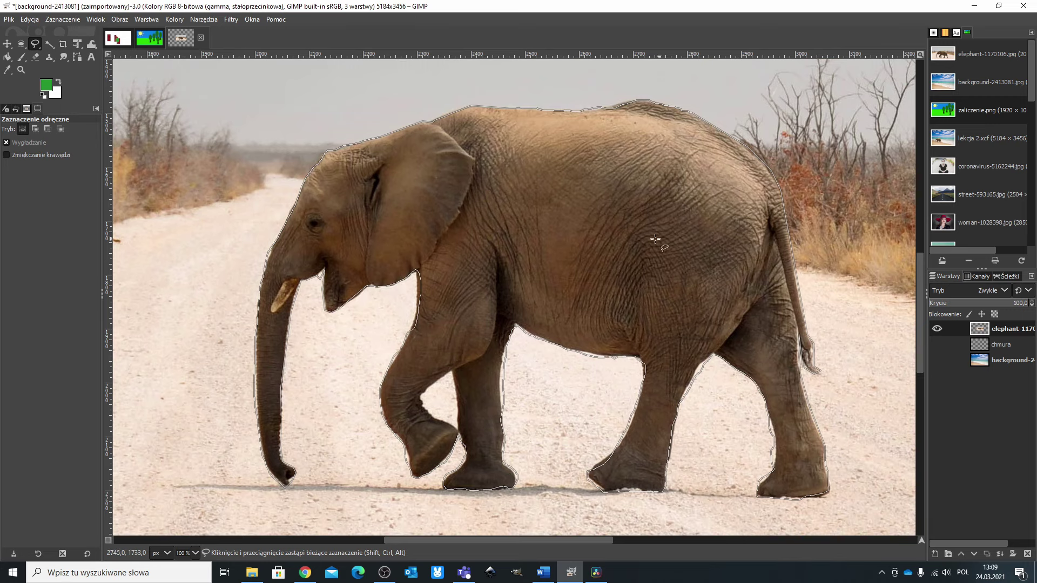
Step: Invert the selection onto the road, then add the gap between the front legs
{"action": "left_click", "coordinate": [63, 19]}
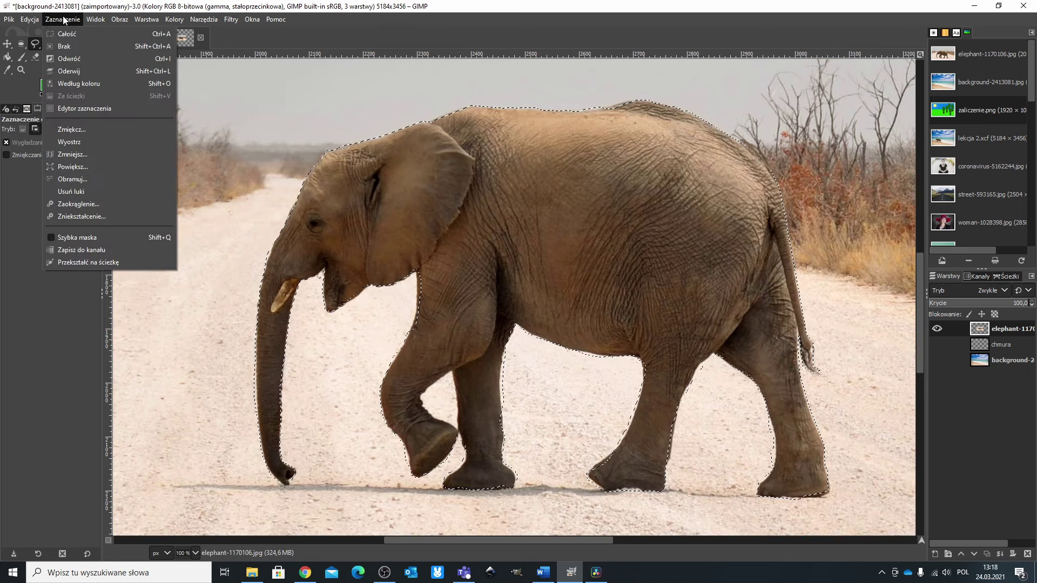
{"action": "left_click", "coordinate": [79, 59]}
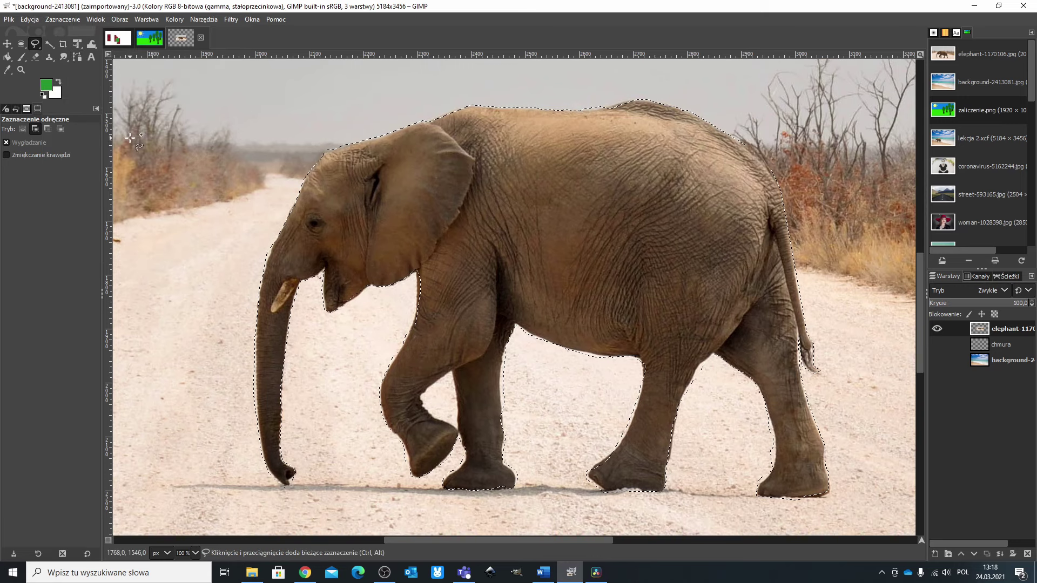
{"action": "left_click", "coordinate": [450, 374]}
{"action": "left_click", "coordinate": [430, 388]}
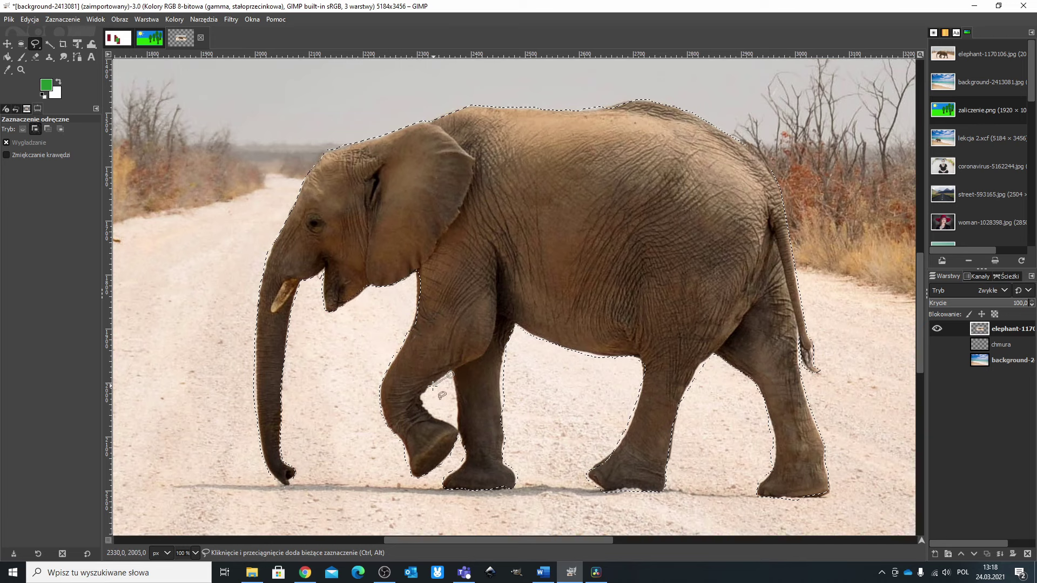
{"action": "left_click", "coordinate": [425, 400]}
{"action": "left_click", "coordinate": [439, 416]}
{"action": "left_click", "coordinate": [451, 374]}
{"action": "key", "text": "Return"}
Step: Add an alpha channel to the elephant layer, cut the road away, reshow the beach layers and deselect
{"action": "right_click", "coordinate": [987, 328]}
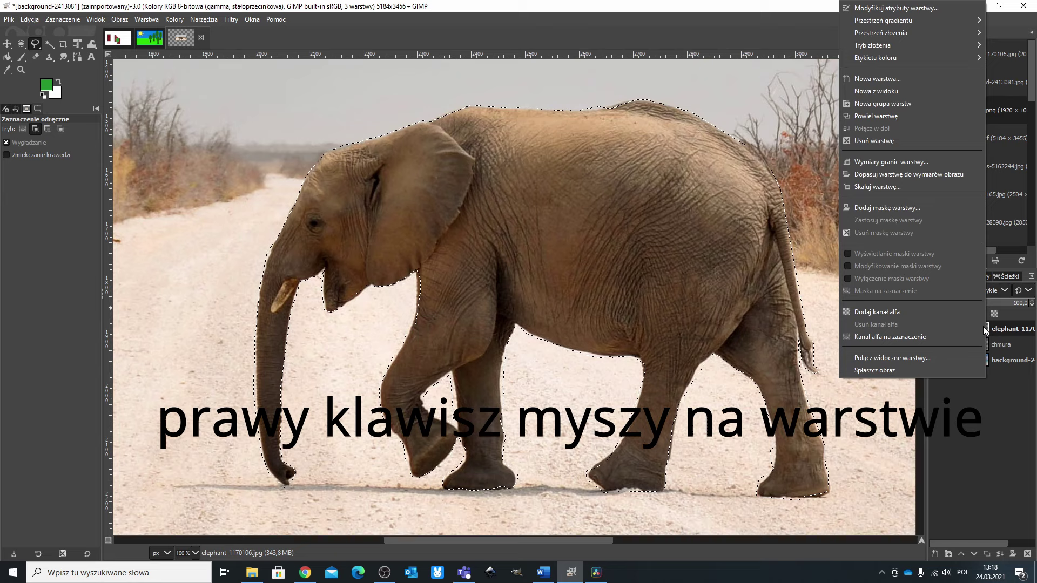
{"action": "left_click", "coordinate": [882, 312]}
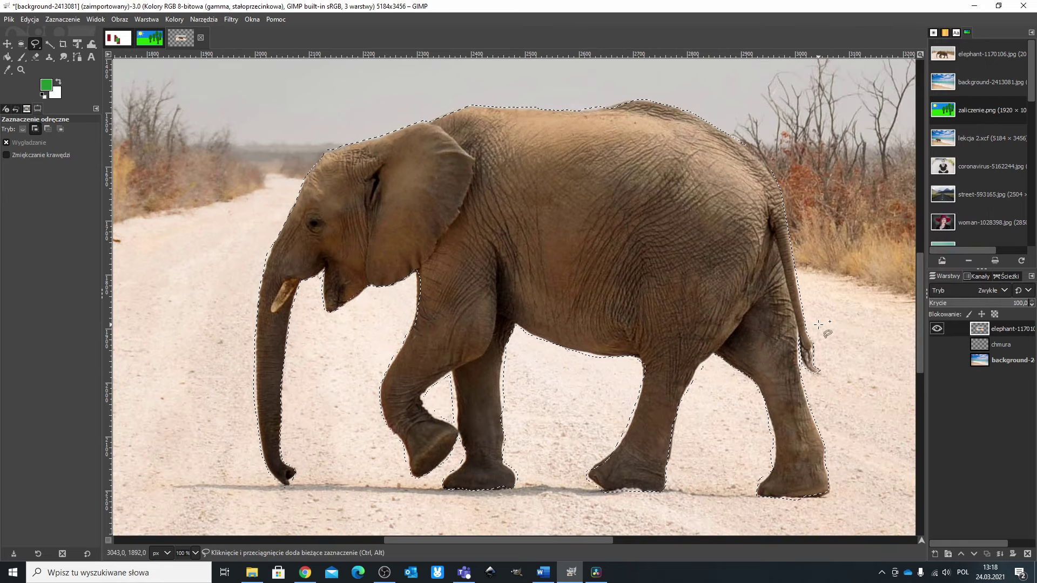
{"action": "key", "text": "ctrl+x"}
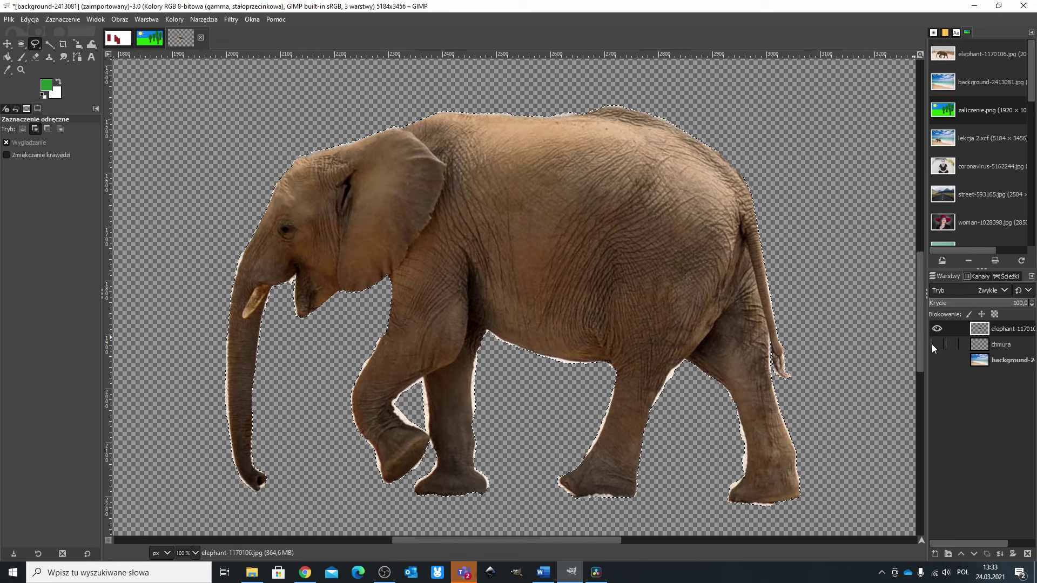
{"action": "left_click", "coordinate": [937, 344]}
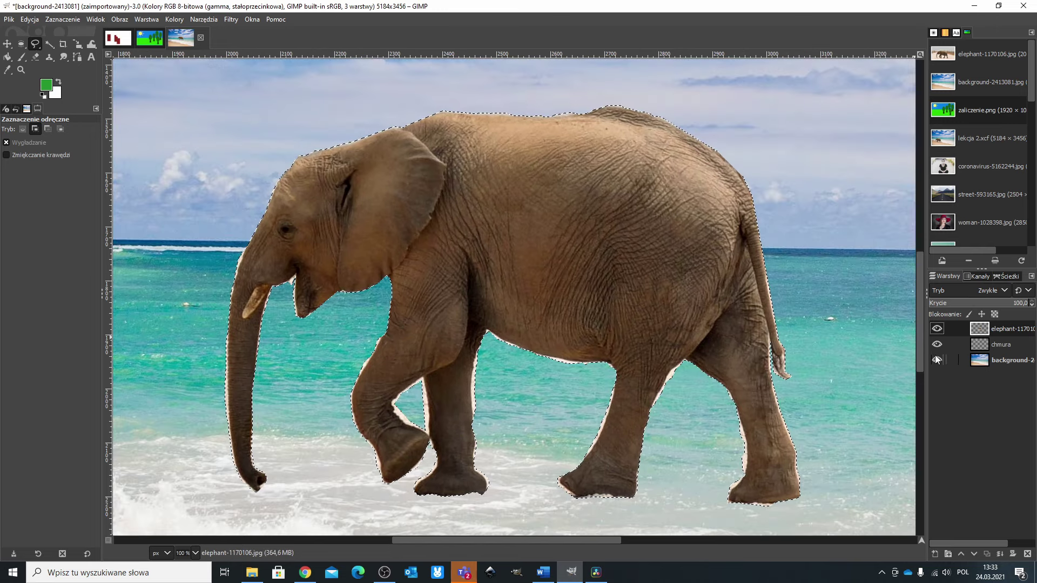
{"action": "left_click", "coordinate": [61, 19]}
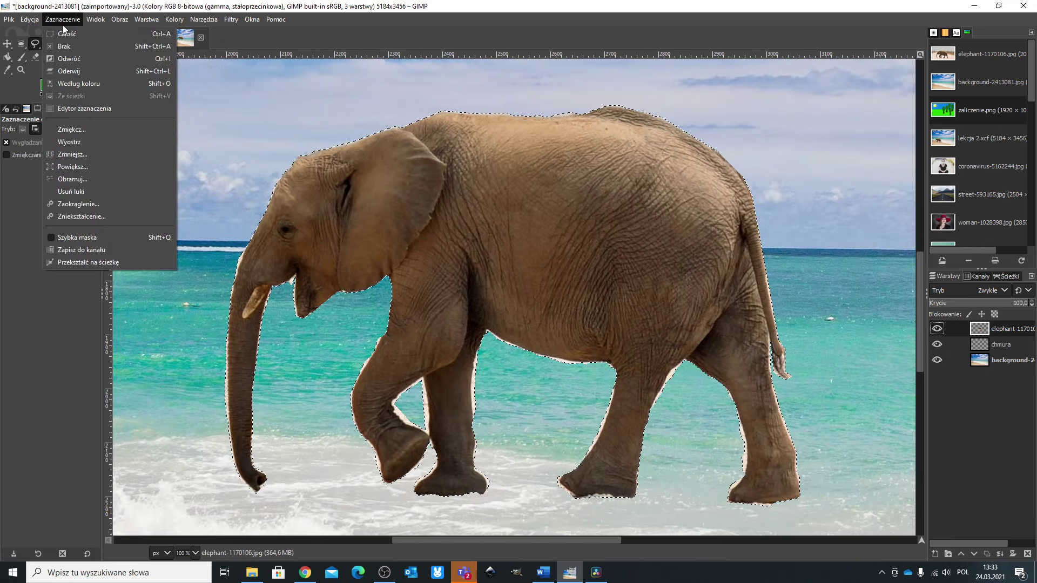
{"action": "left_click", "coordinate": [80, 51]}
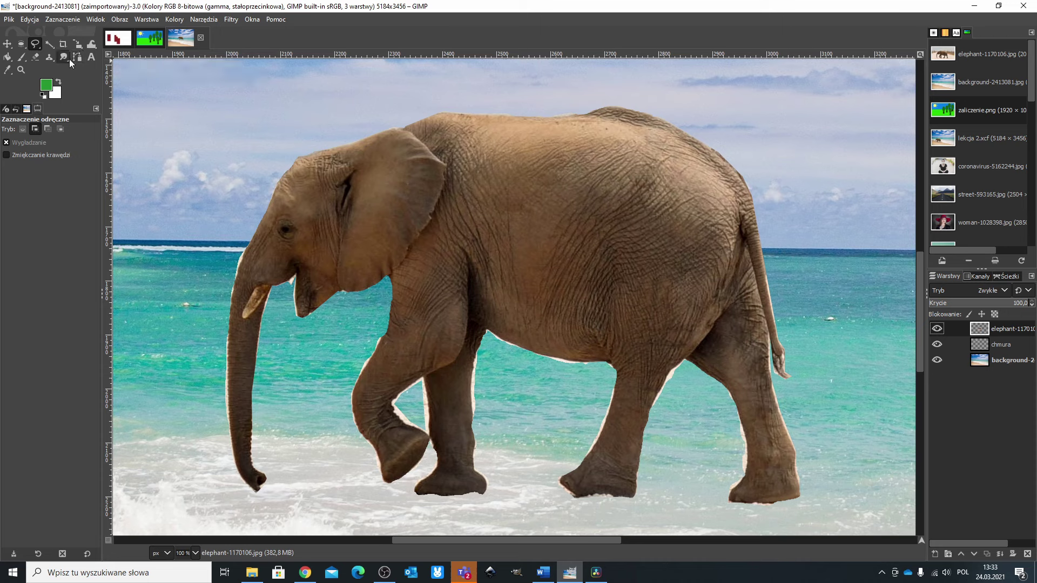
Step: Move the elephant down and left onto the sand
{"action": "left_click", "coordinate": [7, 44]}
{"action": "left_click_drag", "start_coordinate": [570, 226], "coordinate": [437, 301]}
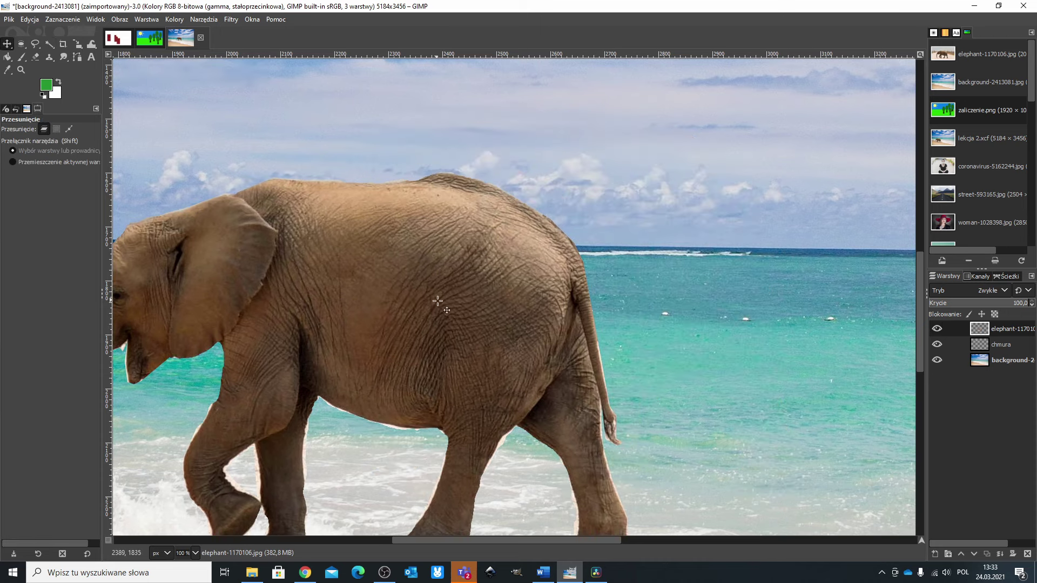
{"action": "scroll", "coordinate": [564, 330], "scroll_direction": "down", "scroll_amount": 4}
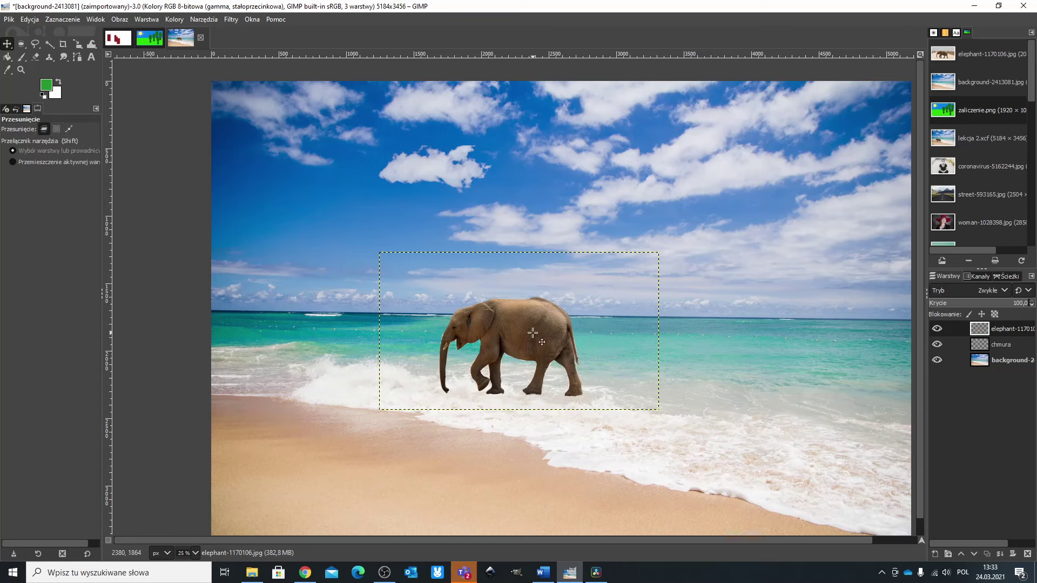
{"action": "left_click_drag", "start_coordinate": [532, 334], "coordinate": [413, 411]}
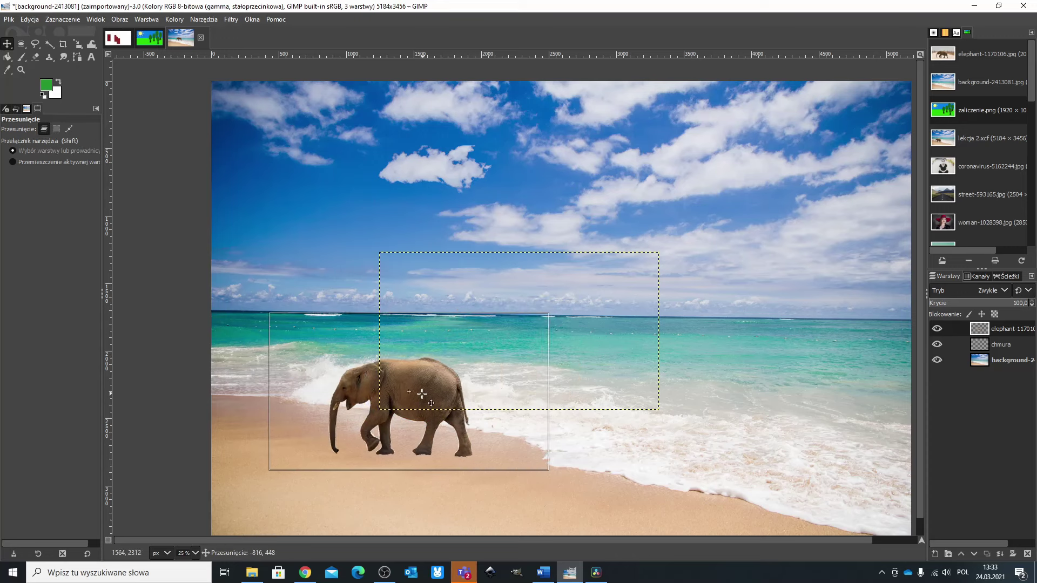
Step: Enlarge the elephant with the Scale tool and fit its layer to the image size
{"action": "left_click", "coordinate": [77, 45]}
{"action": "left_click_drag", "start_coordinate": [540, 331], "coordinate": [706, 214]}
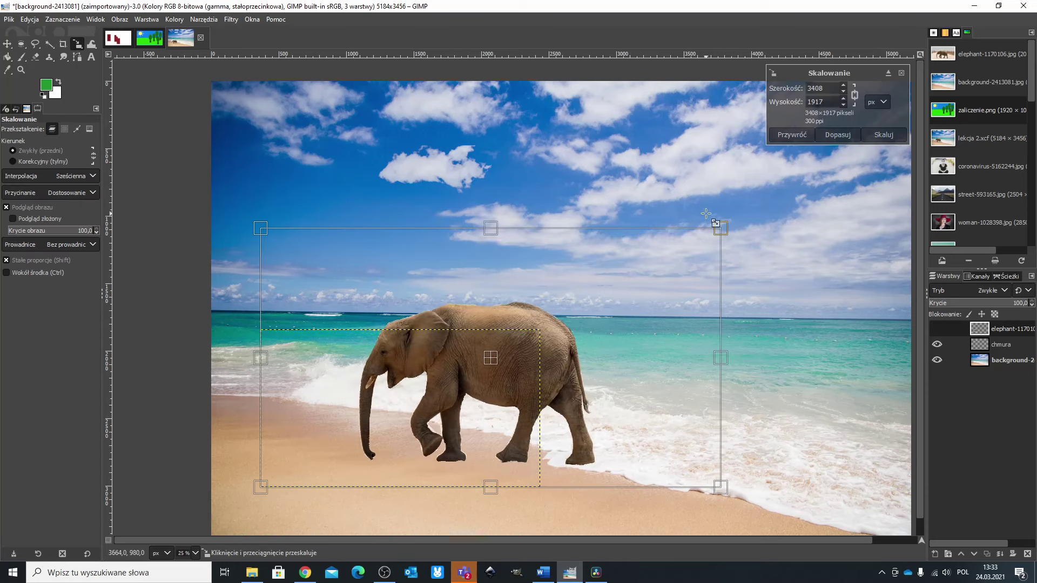
{"action": "key", "text": "m"}
{"action": "left_click_drag", "start_coordinate": [485, 361], "coordinate": [463, 374]}
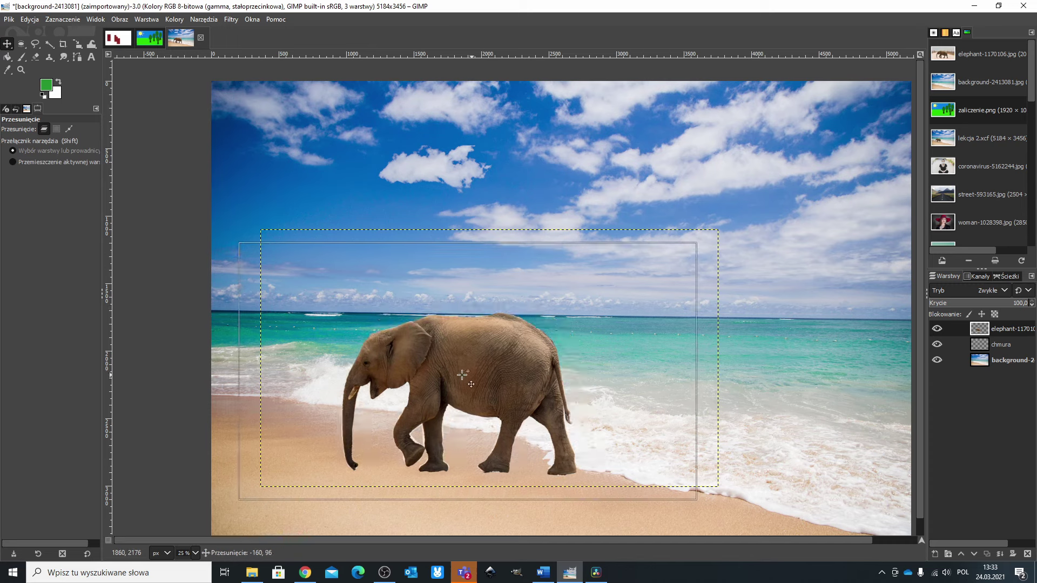
{"action": "key", "text": "shift+s"}
{"action": "left_click_drag", "start_coordinate": [610, 323], "coordinate": [706, 275]}
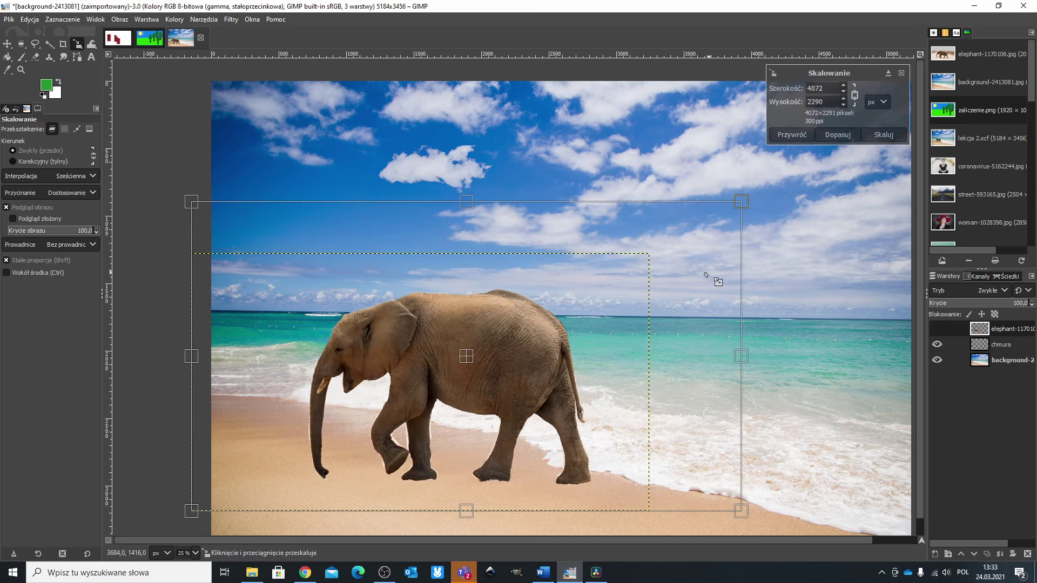
{"action": "left_click", "coordinate": [884, 135]}
{"action": "left_click", "coordinate": [144, 20]}
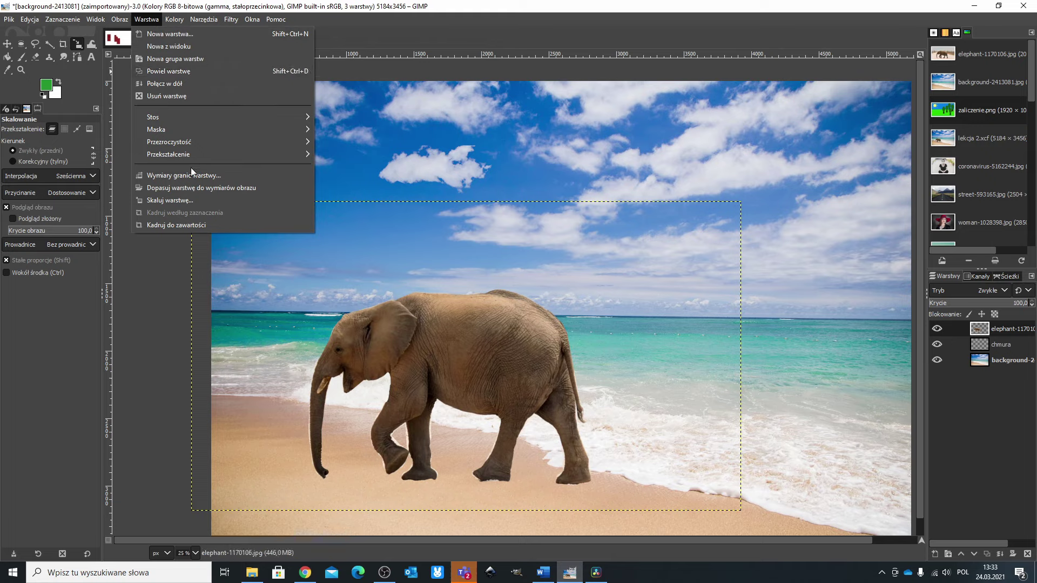
{"action": "left_click", "coordinate": [196, 190]}
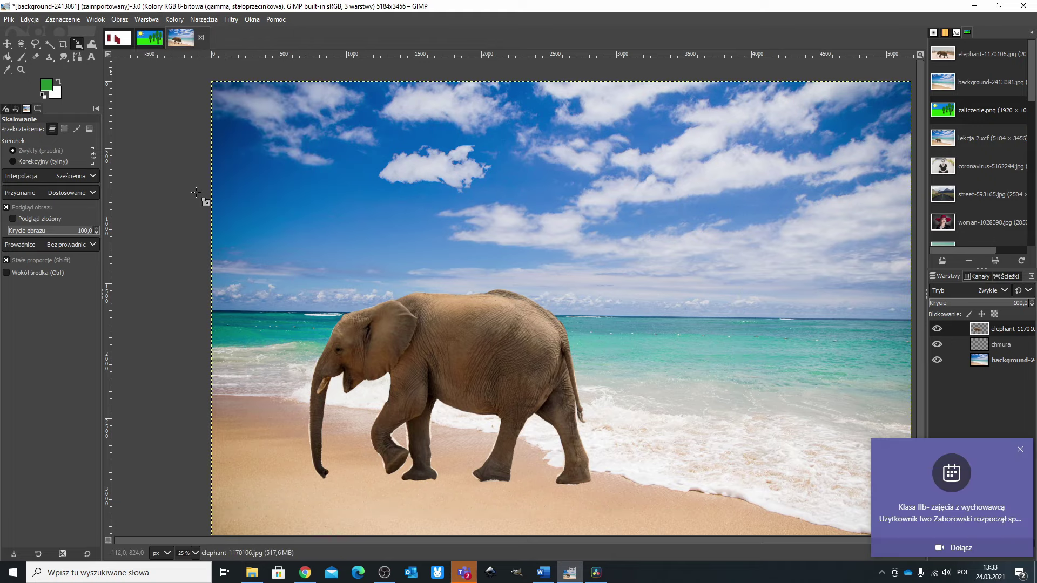
Step: Use Plik > Zapisz jako to save the project as lekcja2_2.xcf in Downloads
{"action": "left_click", "coordinate": [15, 20]}
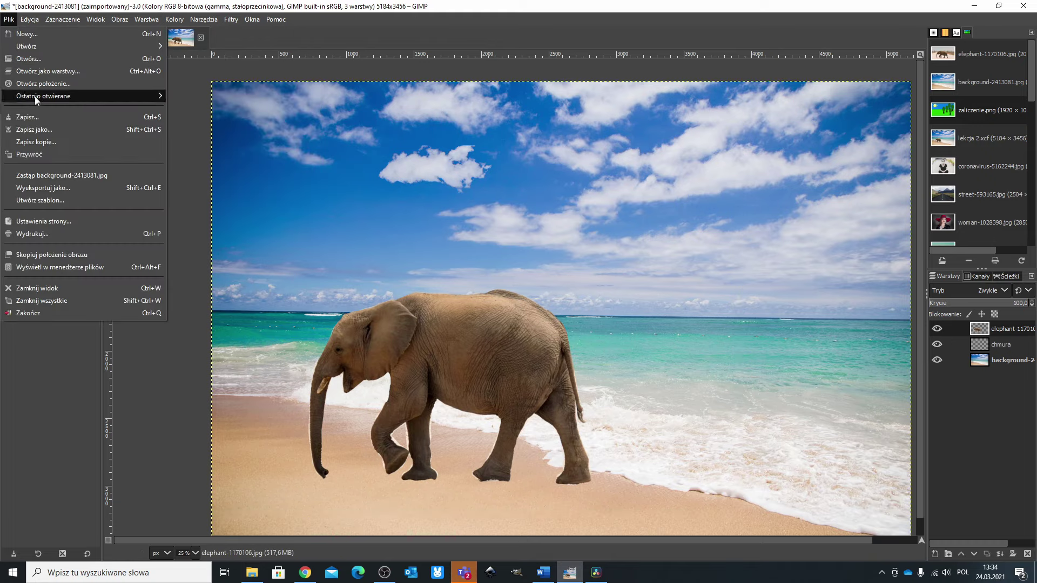
{"action": "left_click", "coordinate": [43, 130]}
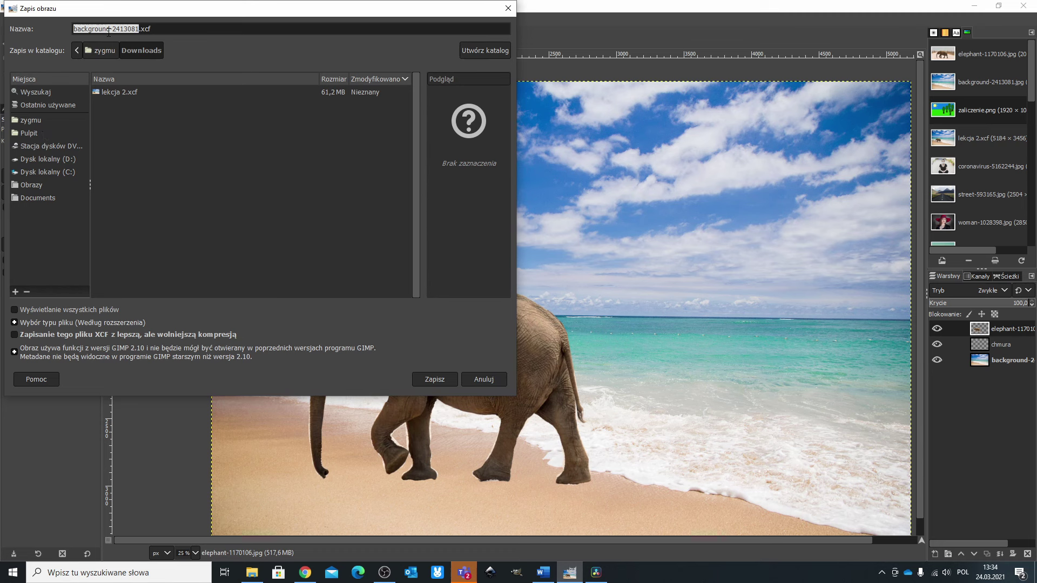
{"action": "type", "text": "lekc"}
{"action": "type", "text": "ja"}
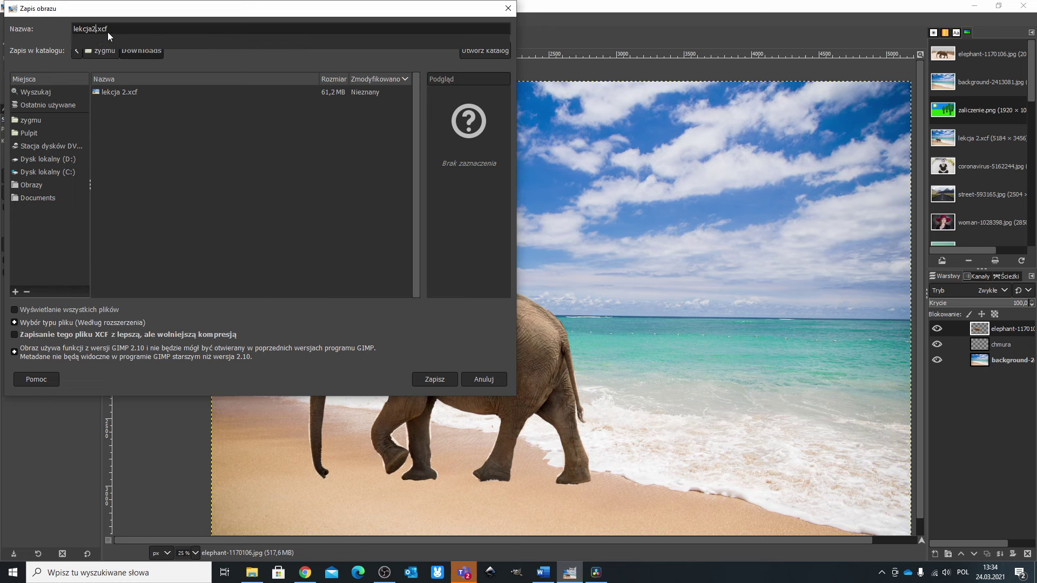
{"action": "type", "text": "2_2"}
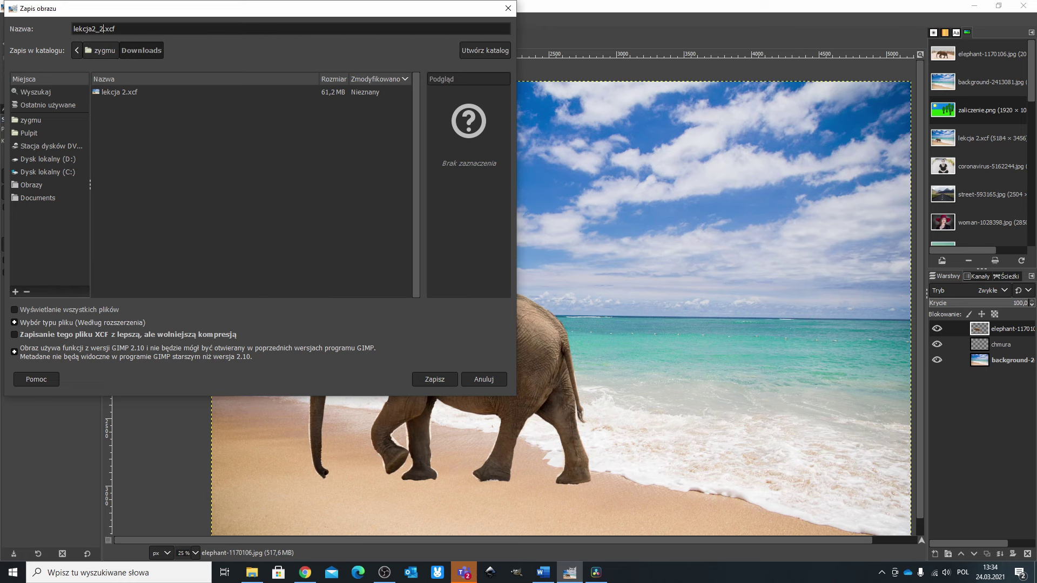
{"action": "left_click", "coordinate": [441, 380]}
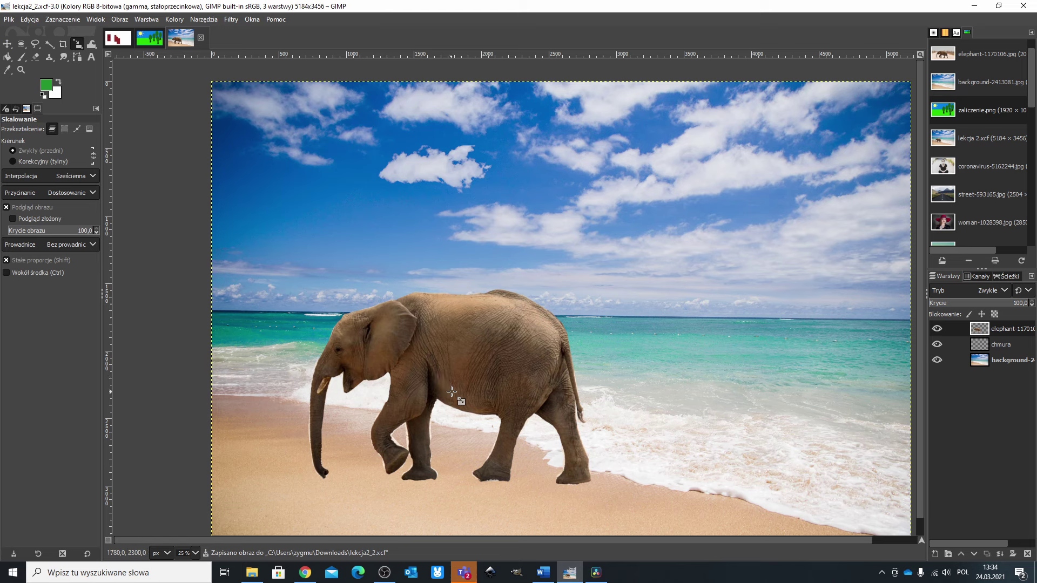